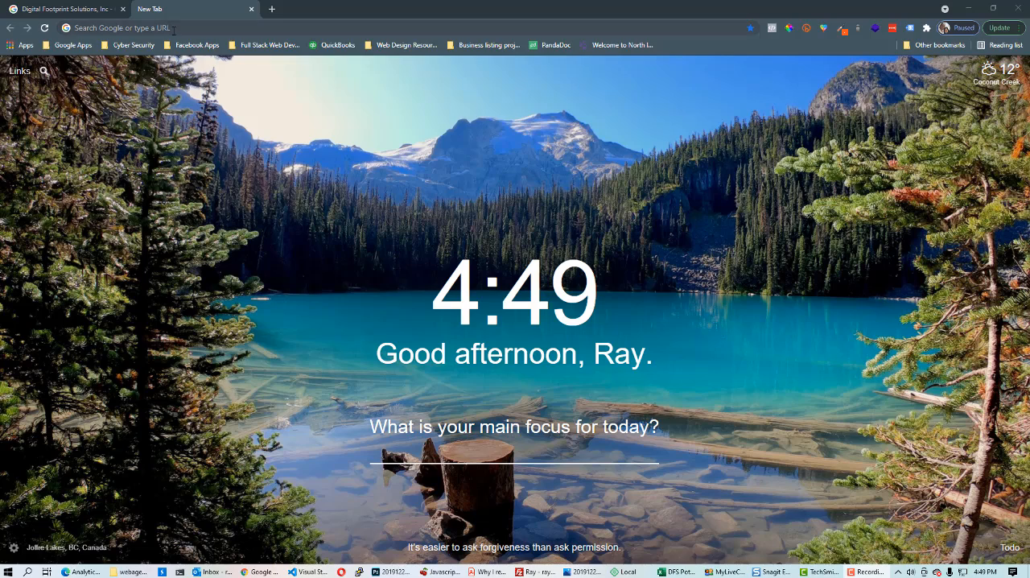
# Search Google for Digital Footprint Solutions, Inc and open directions from its business listing
pyautogui.click(142, 27)
pyautogui.write('digitalfootprintsolutions.com')
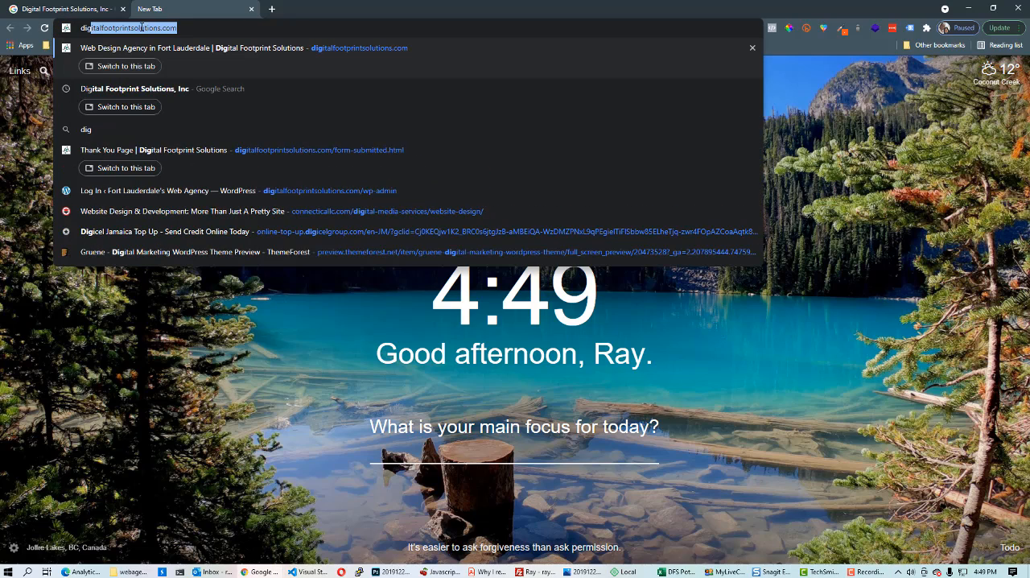
pyautogui.press('Down')
pyautogui.press('Return')
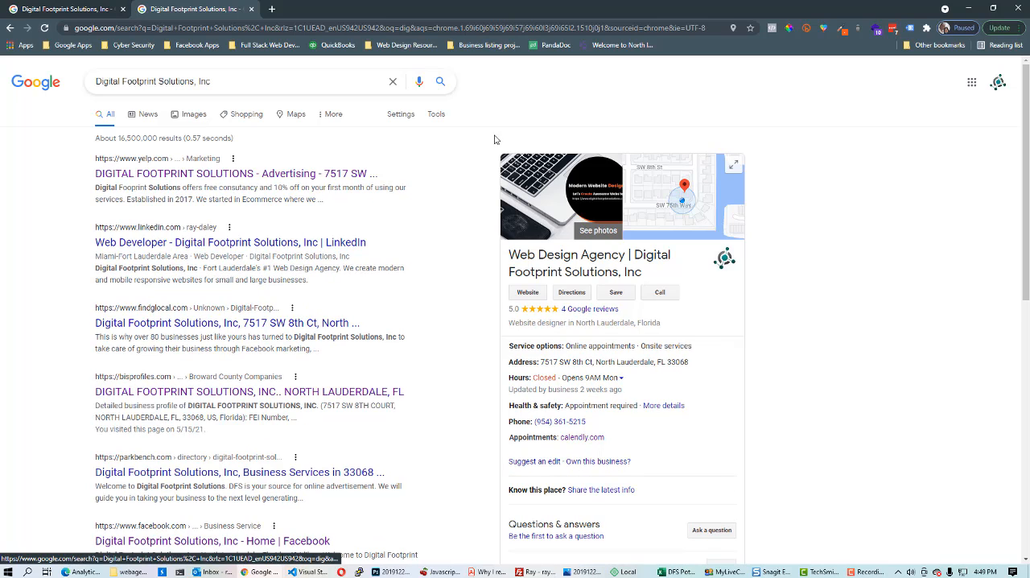
pyautogui.moveTo(698, 362); pyautogui.dragTo(629, 363)
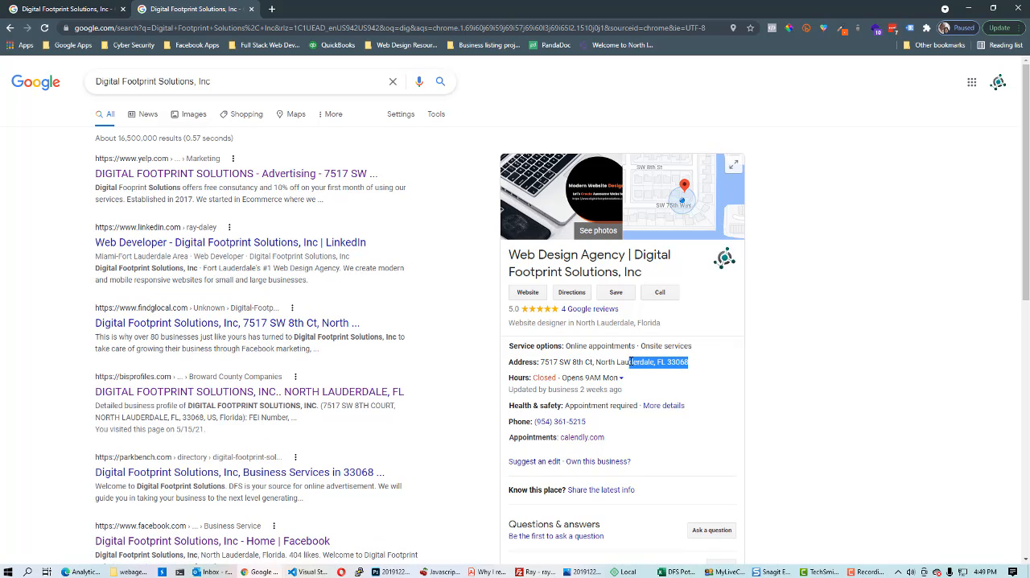
pyautogui.click(574, 296)
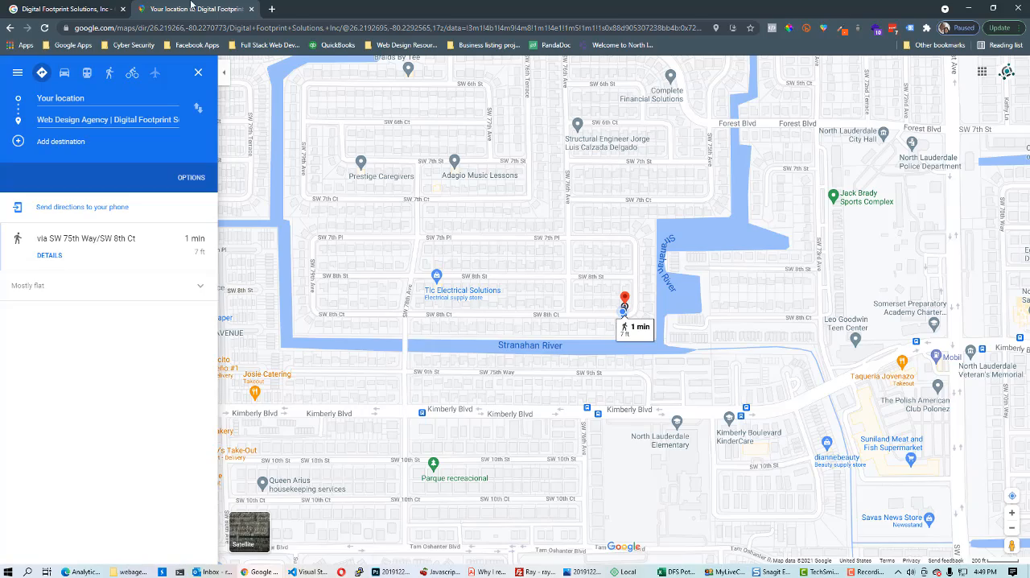
# Open google.com in a new browser tab
pyautogui.click(272, 9)
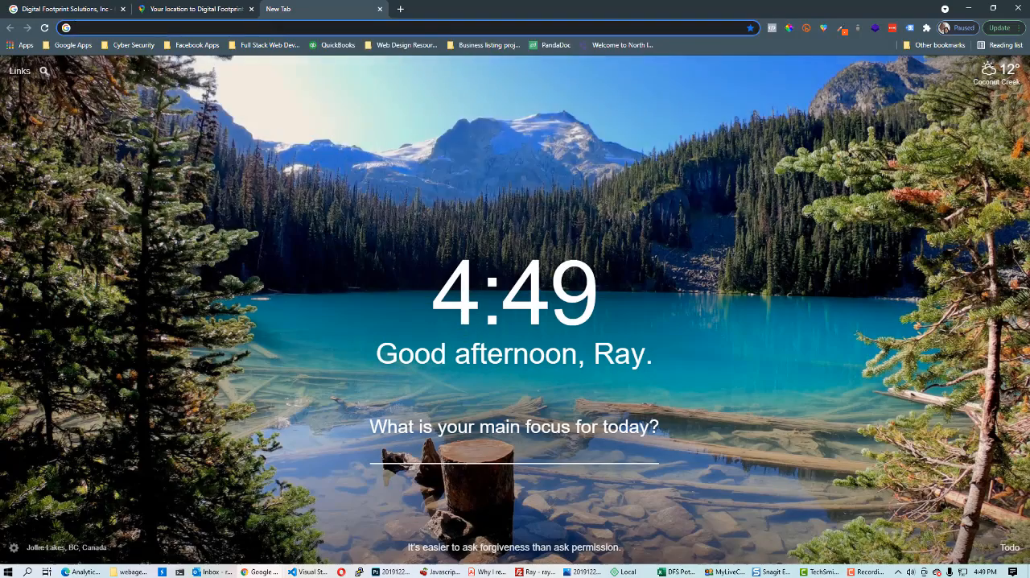
pyautogui.click(270, 27)
pyautogui.click(407, 288)
pyautogui.click(183, 28)
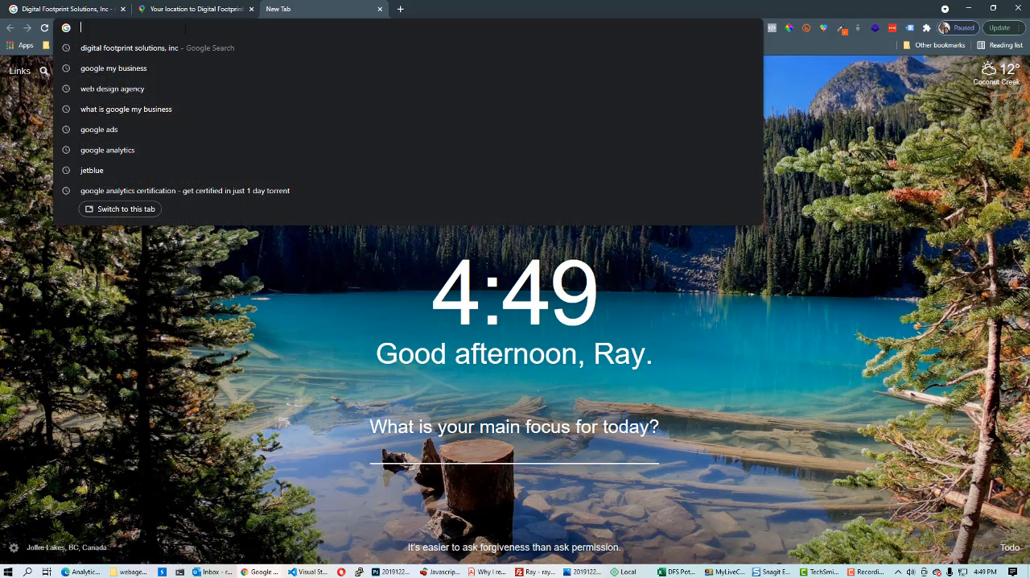
pyautogui.write('go')
pyautogui.press('Return')
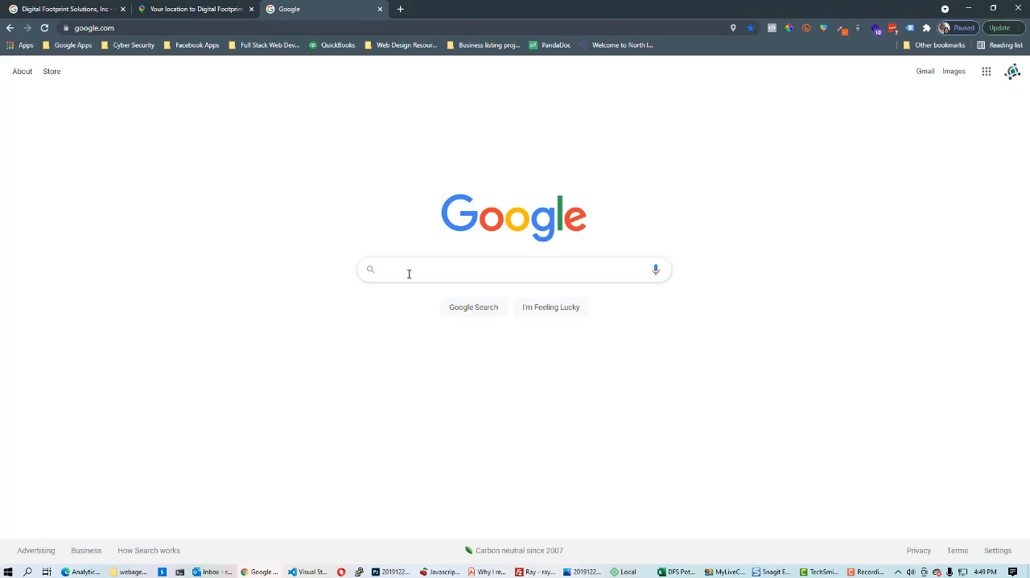
# Search Google for web design agency
pyautogui.click(410, 271)
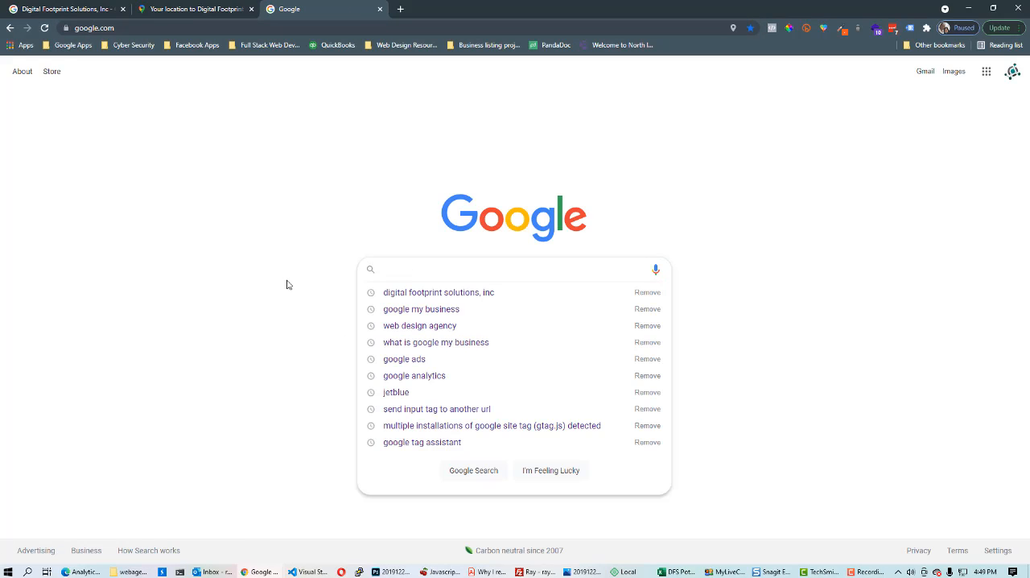
pyautogui.write('web dig')
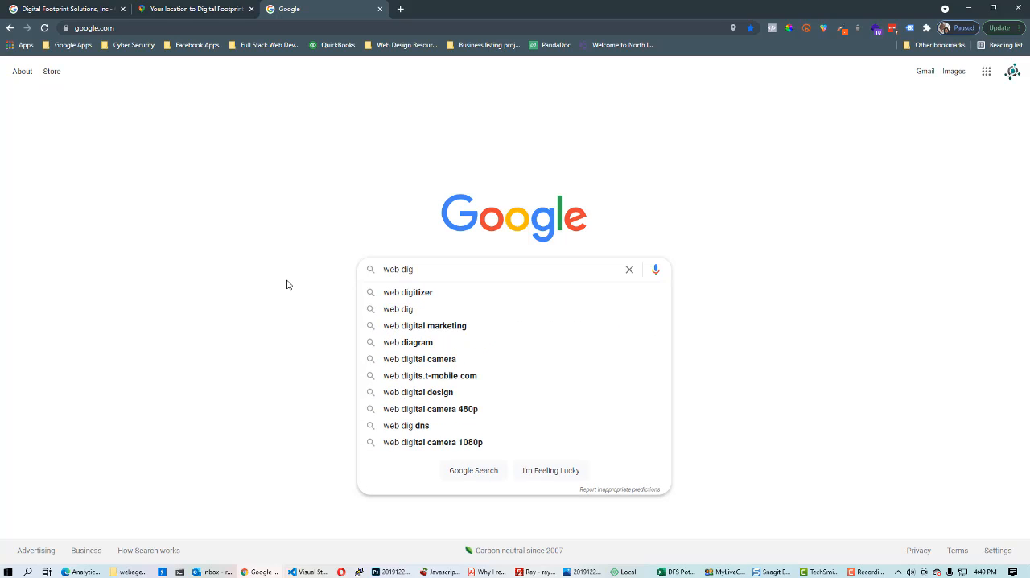
pyautogui.press('BackSpace')
pyautogui.press('BackSpace')
pyautogui.write('e')
pyautogui.press('Down')
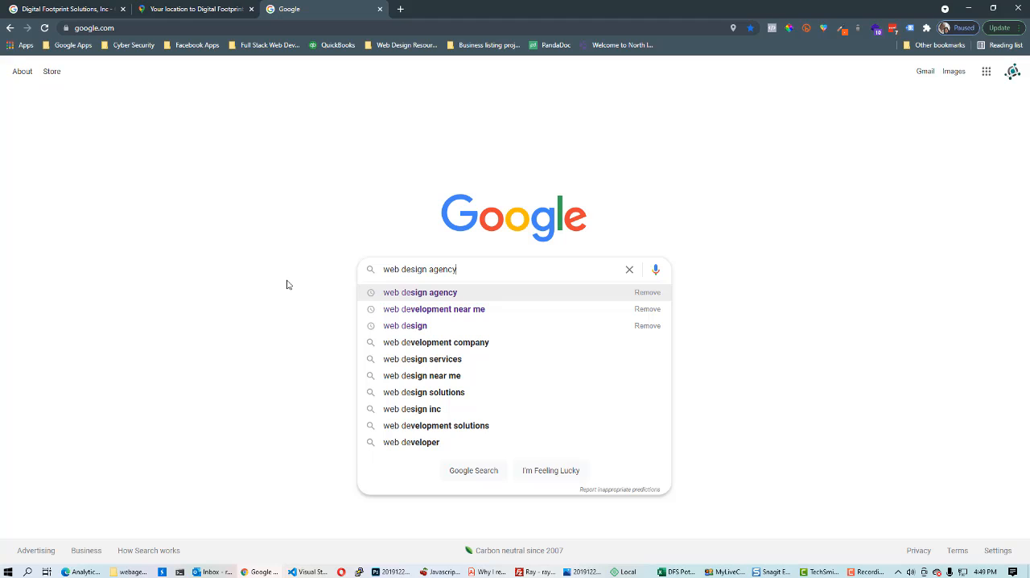
pyautogui.press('Return')
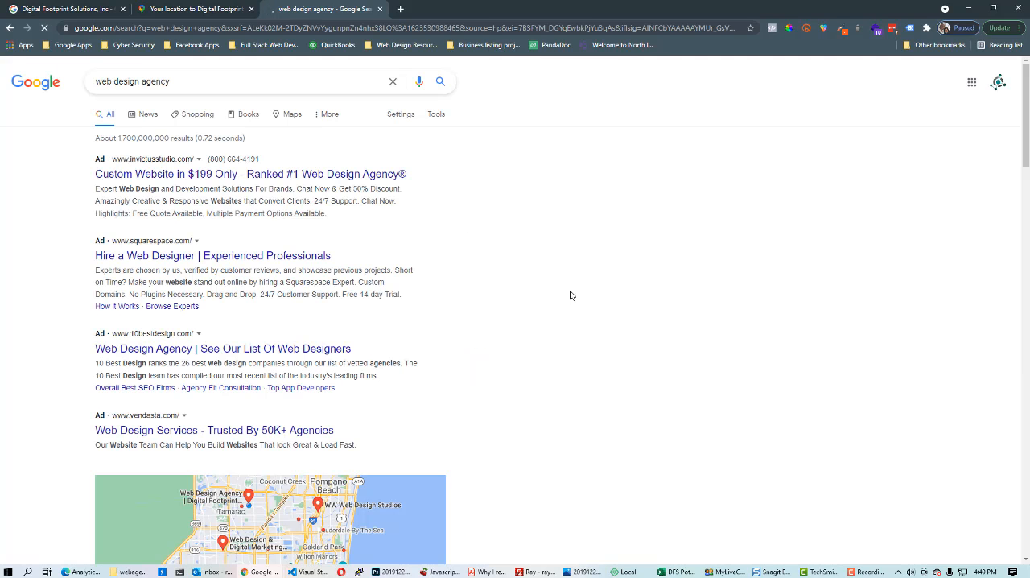
# Close the web design agency search tab and the directions tab
pyautogui.scroll(-4, 446, 273)
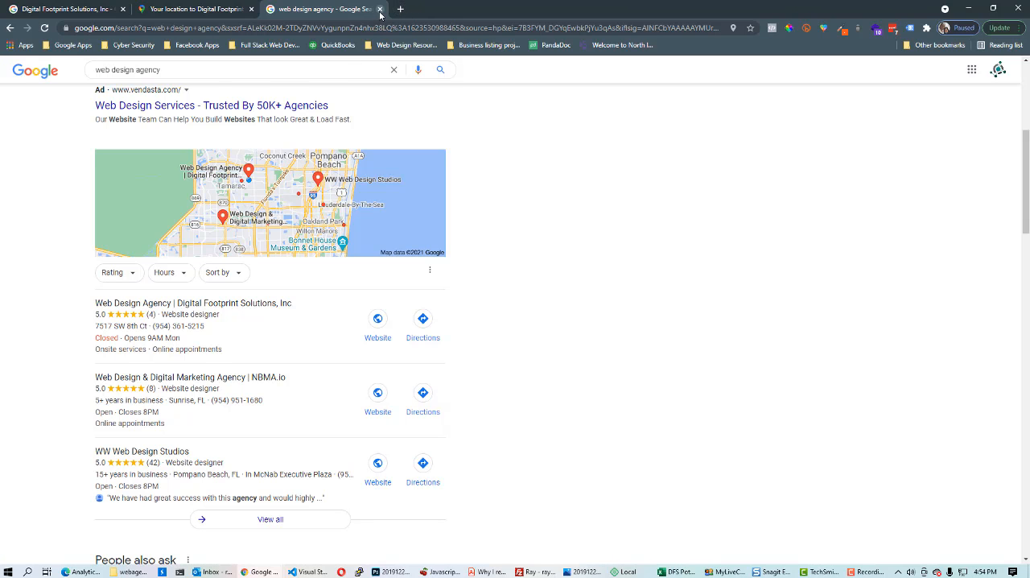
pyautogui.click(380, 9)
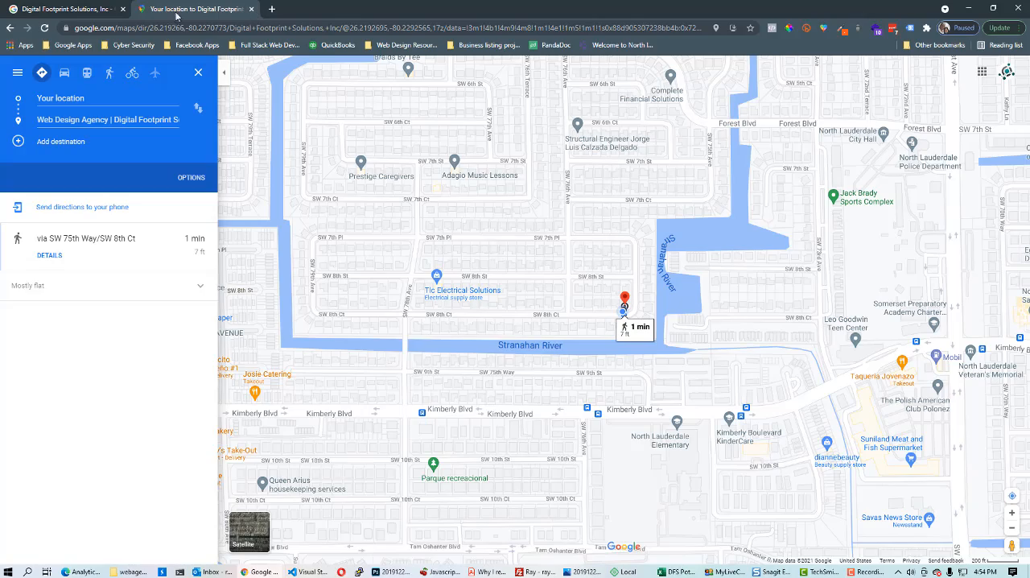
pyautogui.click(252, 9)
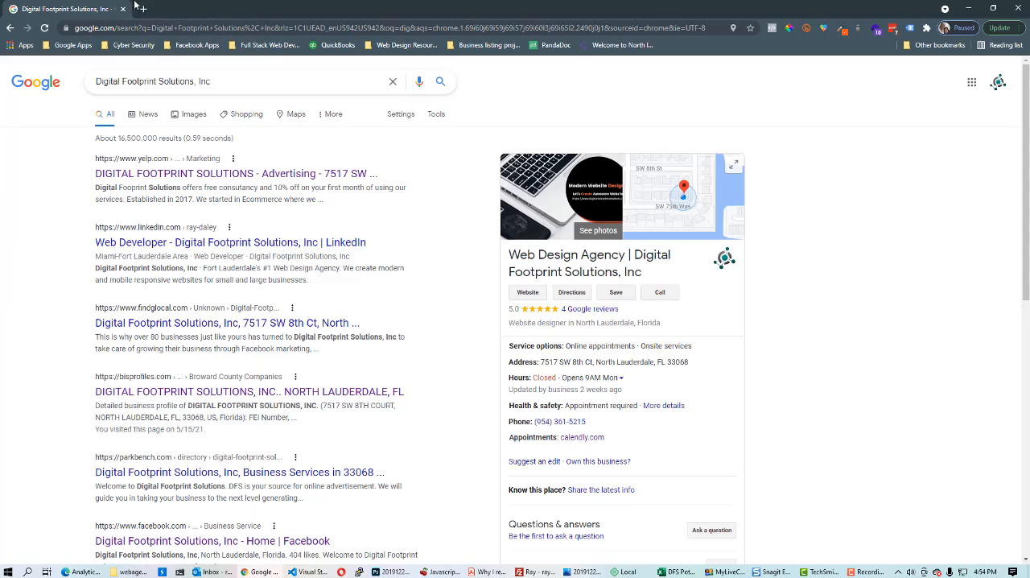
# Open google.com in a new tab and sign out of the current Google account
pyautogui.click(144, 10)
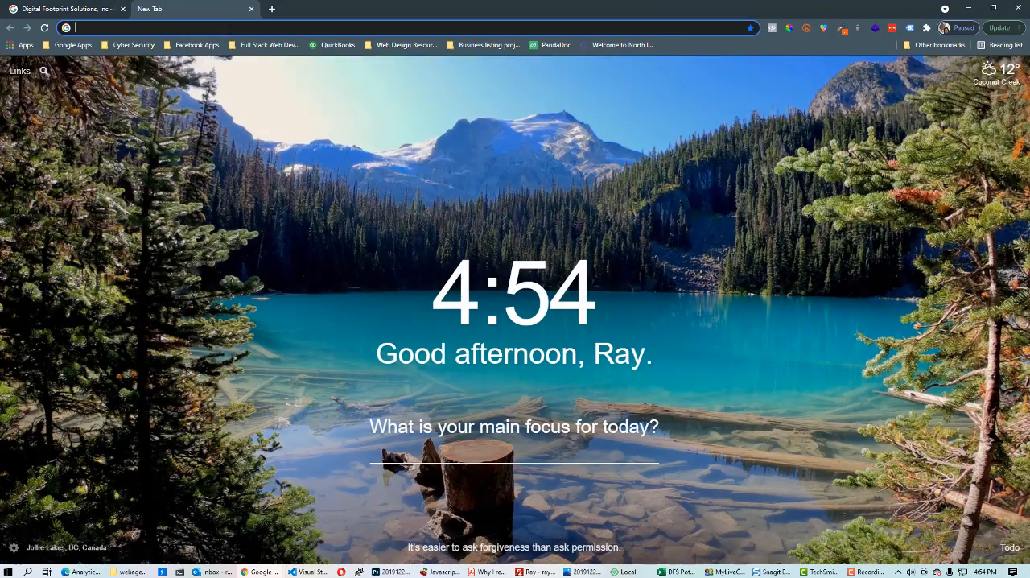
pyautogui.click(285, 327)
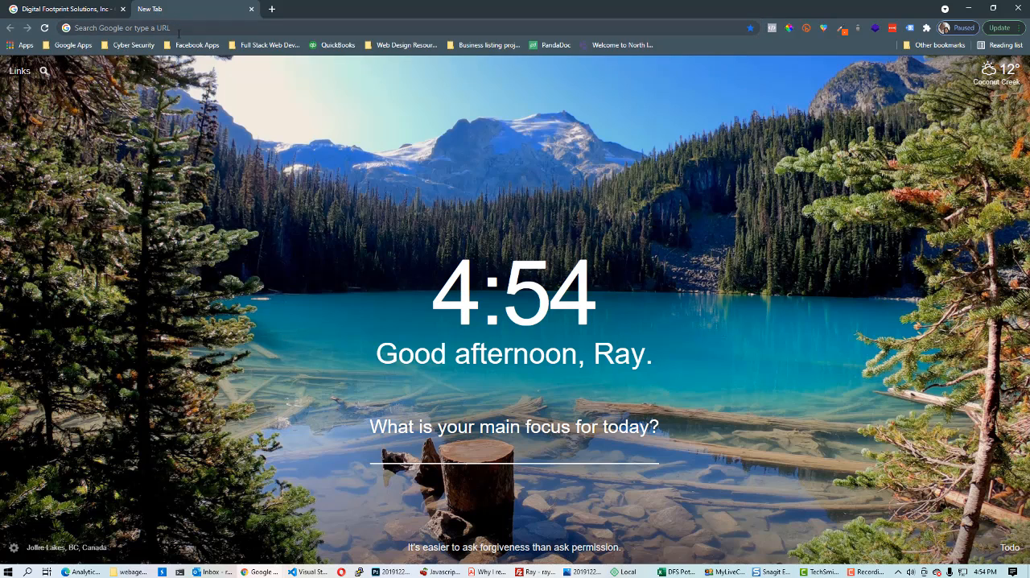
pyautogui.click(181, 31)
pyautogui.write('google.com')
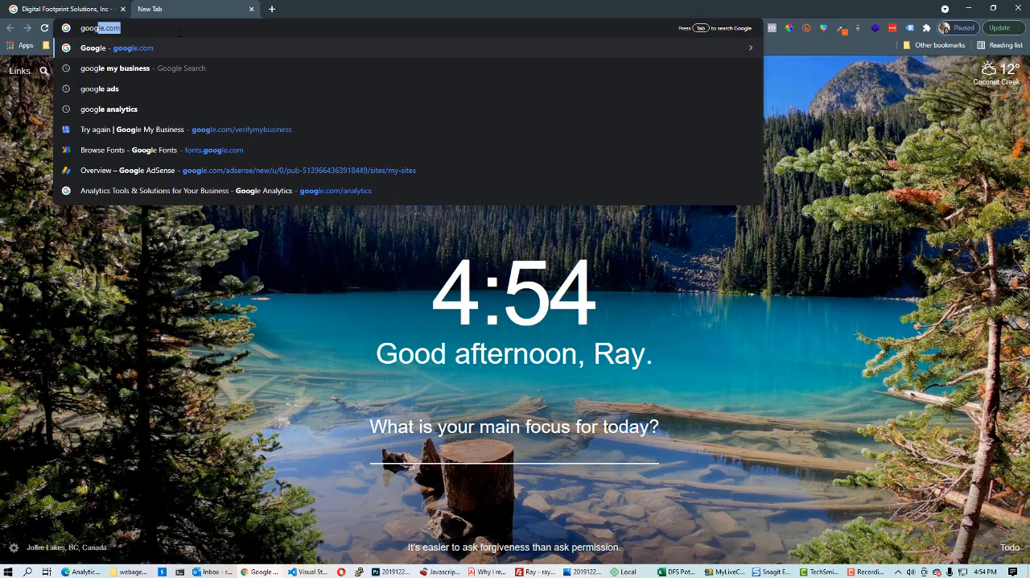
pyautogui.press('Return')
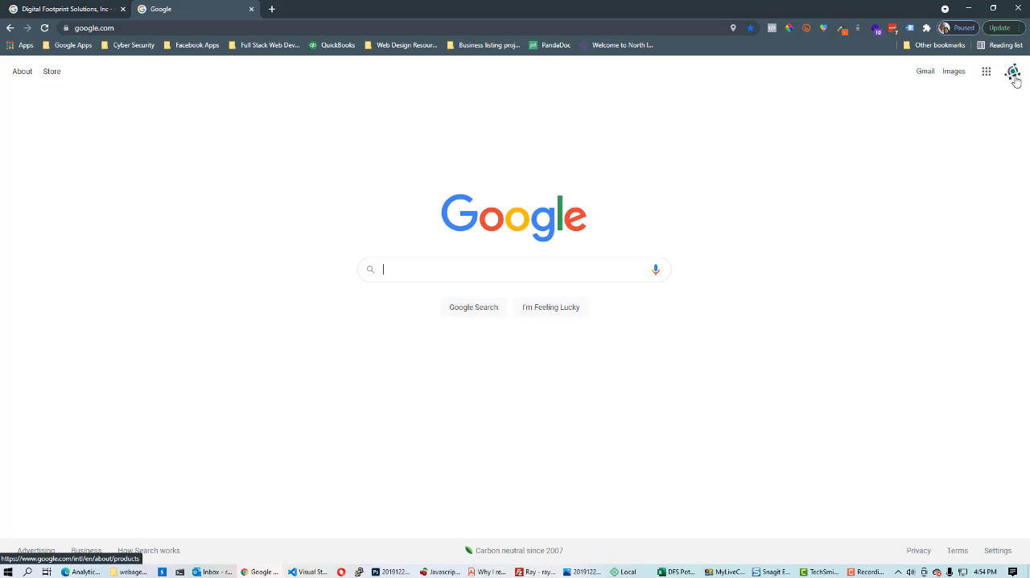
pyautogui.click(1012, 71)
pyautogui.click(937, 490)
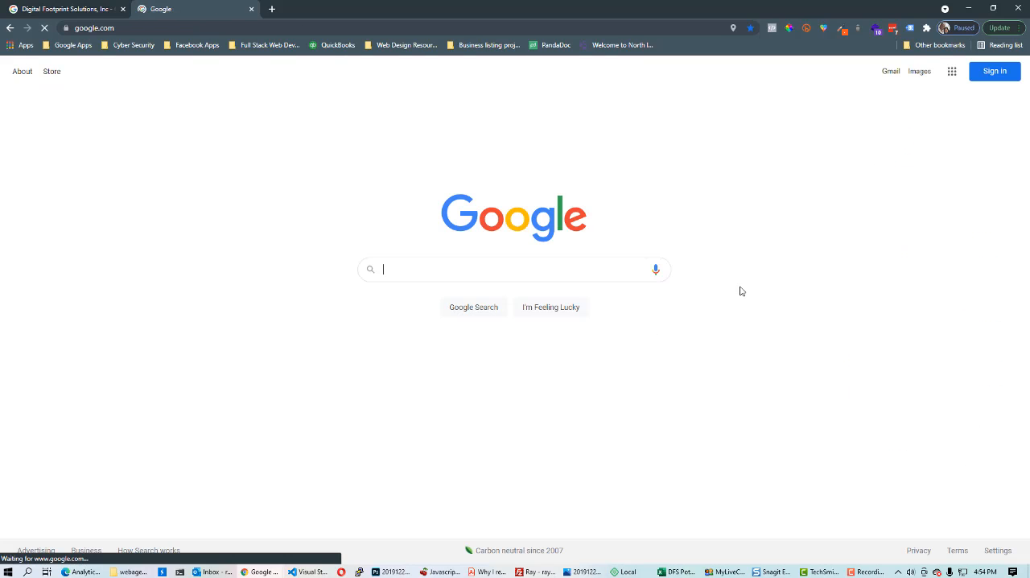
# Start creating a new Google account for myself from the sign-in page
pyautogui.click(996, 72)
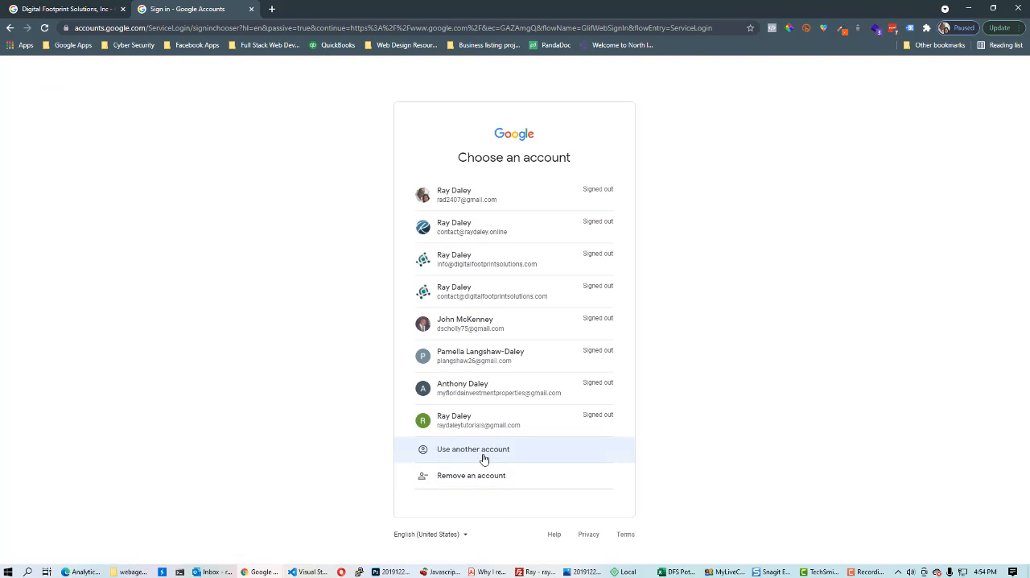
pyautogui.click(483, 455)
pyautogui.click(445, 391)
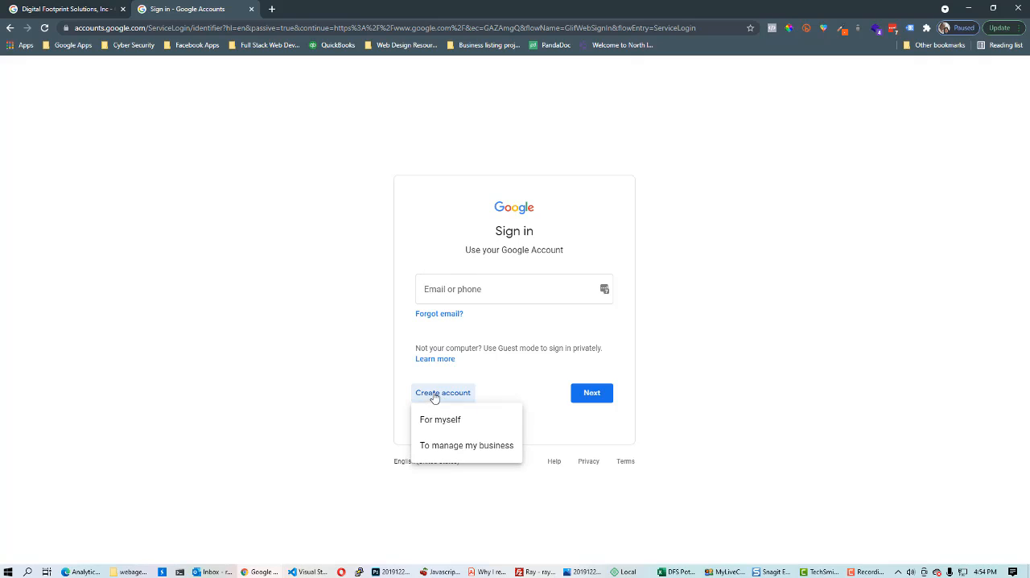
pyautogui.click(446, 422)
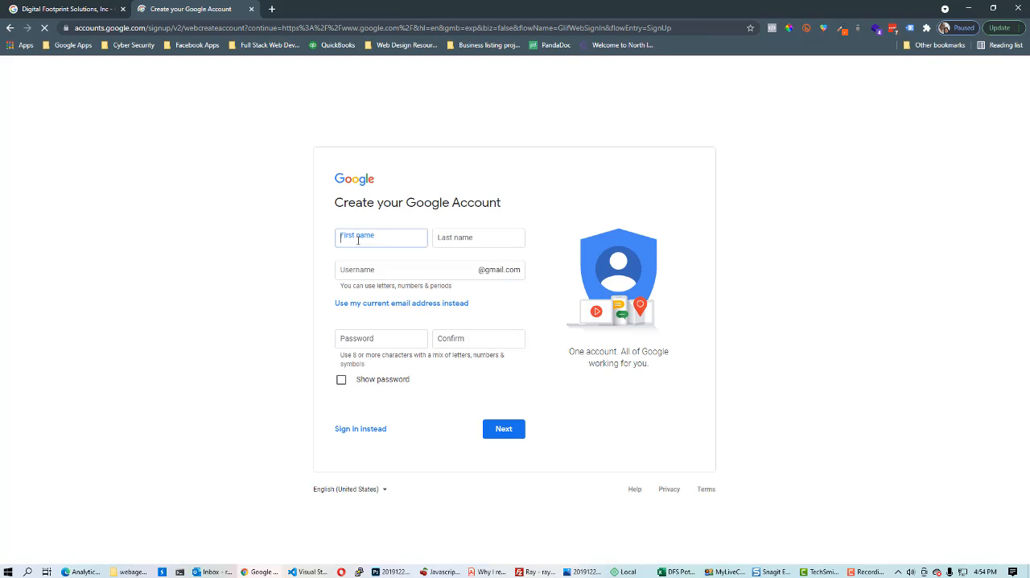
# Enter the account holder's first and last name
pyautogui.write('Ray')
pyautogui.press('Tab')
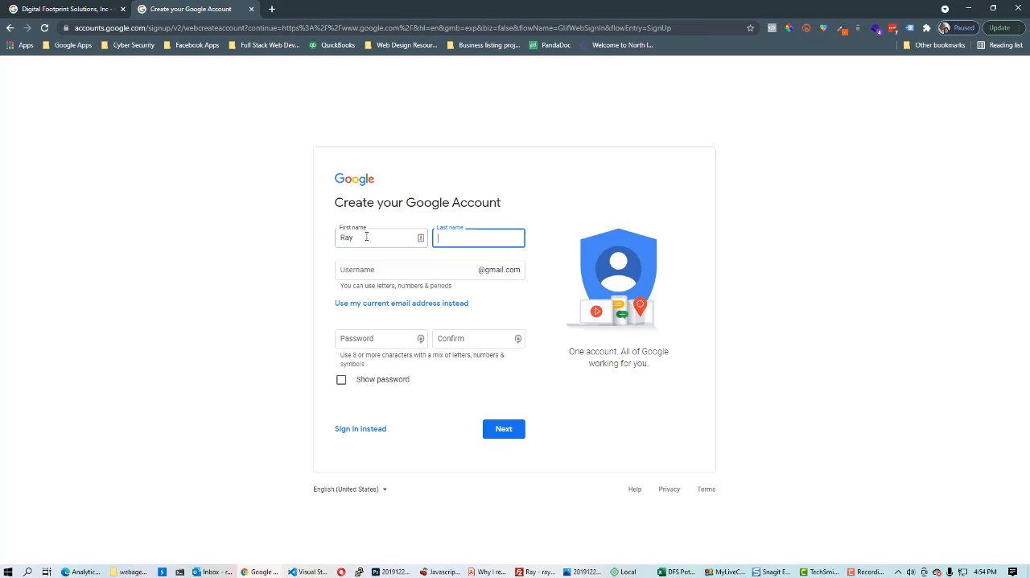
pyautogui.write('Daley')
pyautogui.press('Tab')
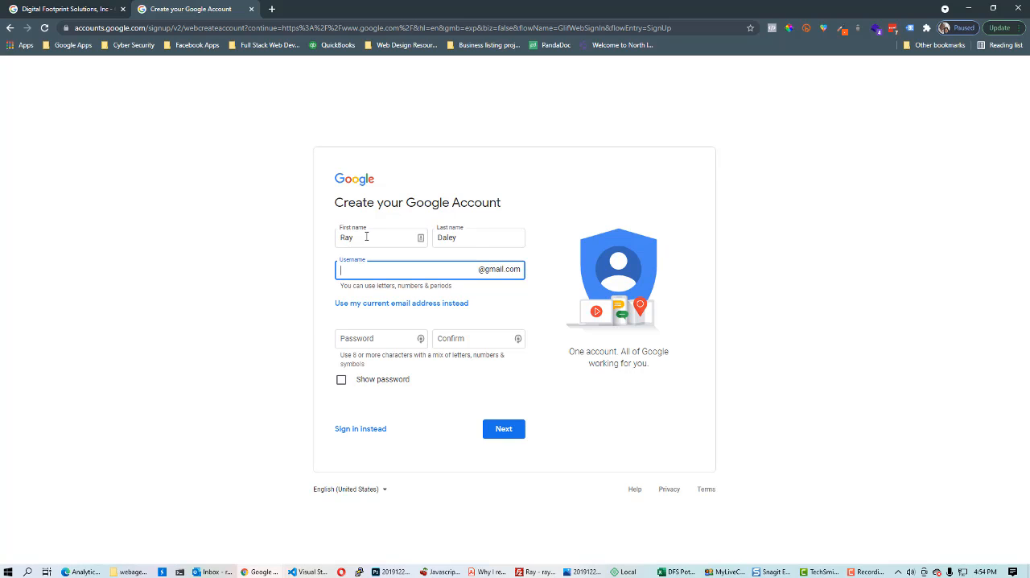
# Try entering a Gmail username for the new account
pyautogui.click(368, 339)
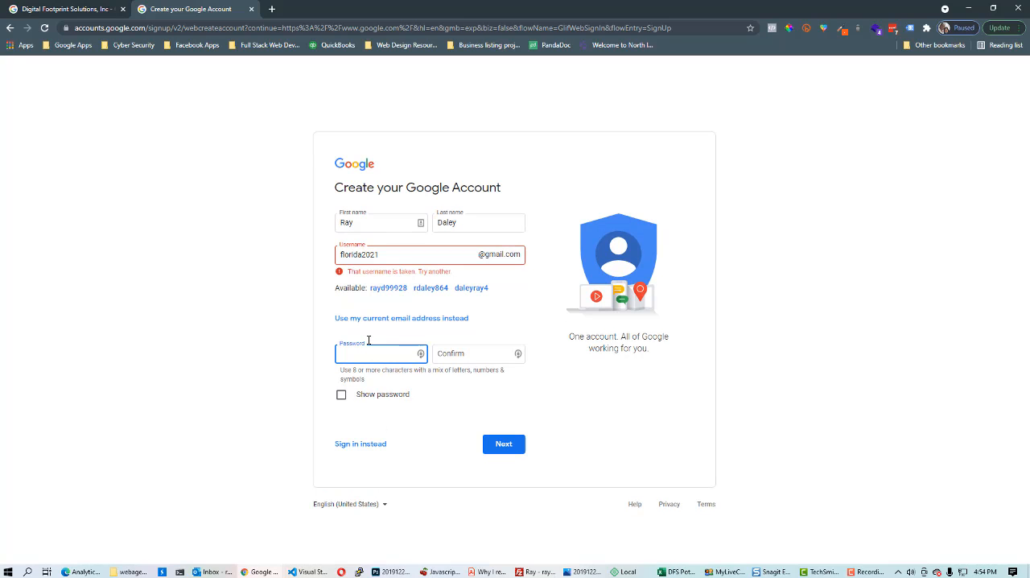
pyautogui.click(389, 254)
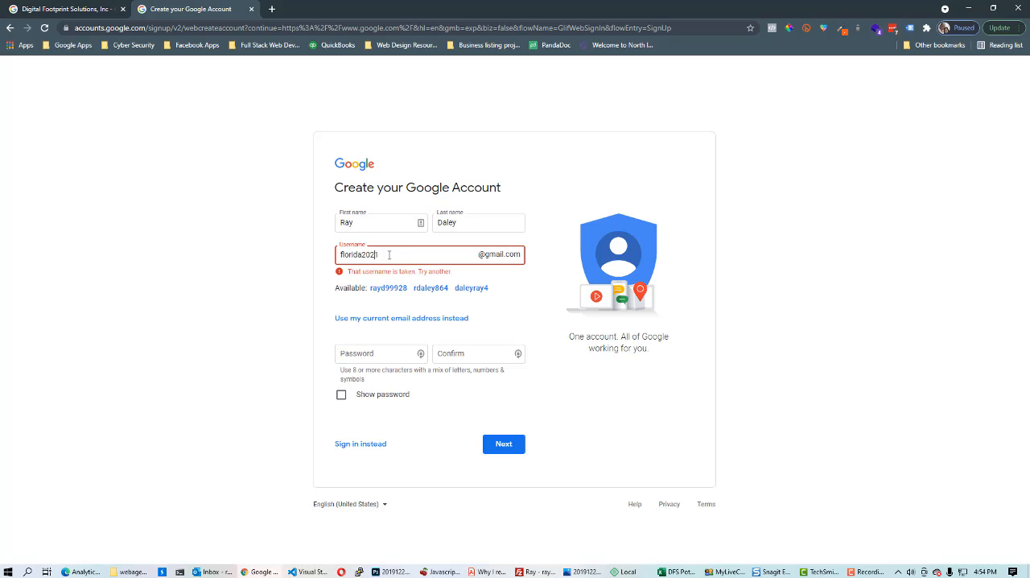
pyautogui.write('_')
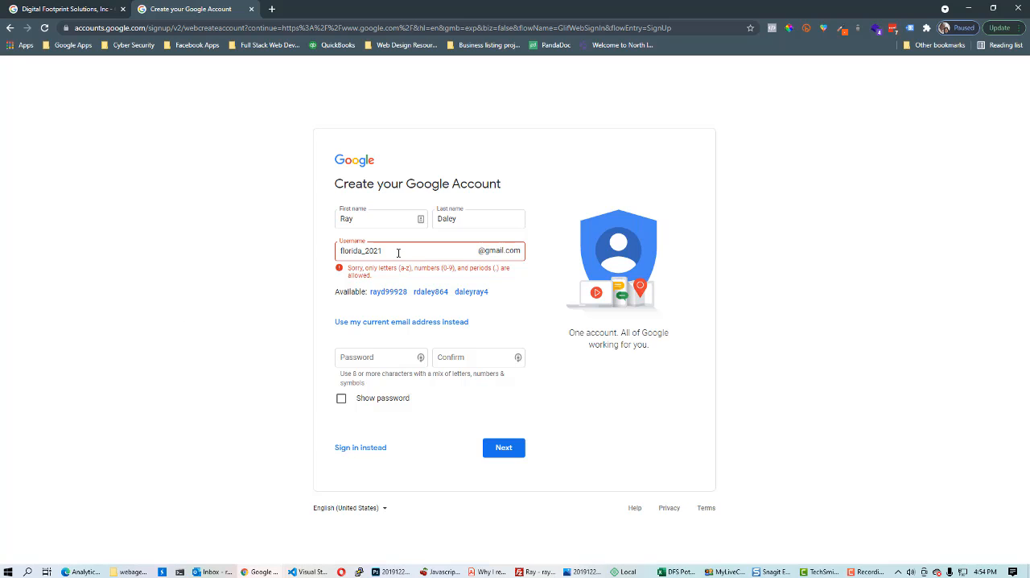
# Replace the username with a new agency Gmail username
pyautogui.doubleClick(397, 253)
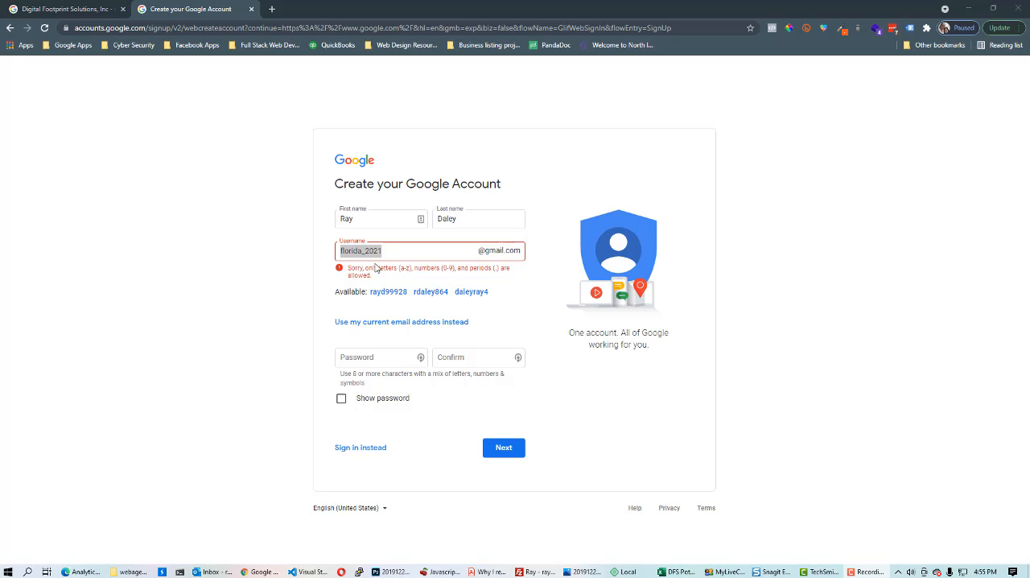
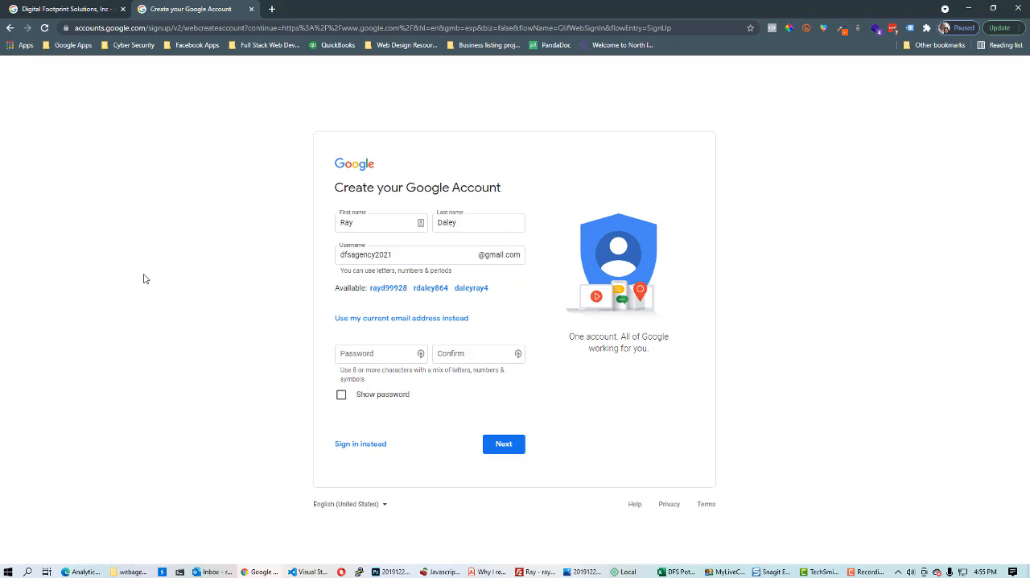
# Enter the account password and its confirmation, then submit the form
pyautogui.click(370, 358)
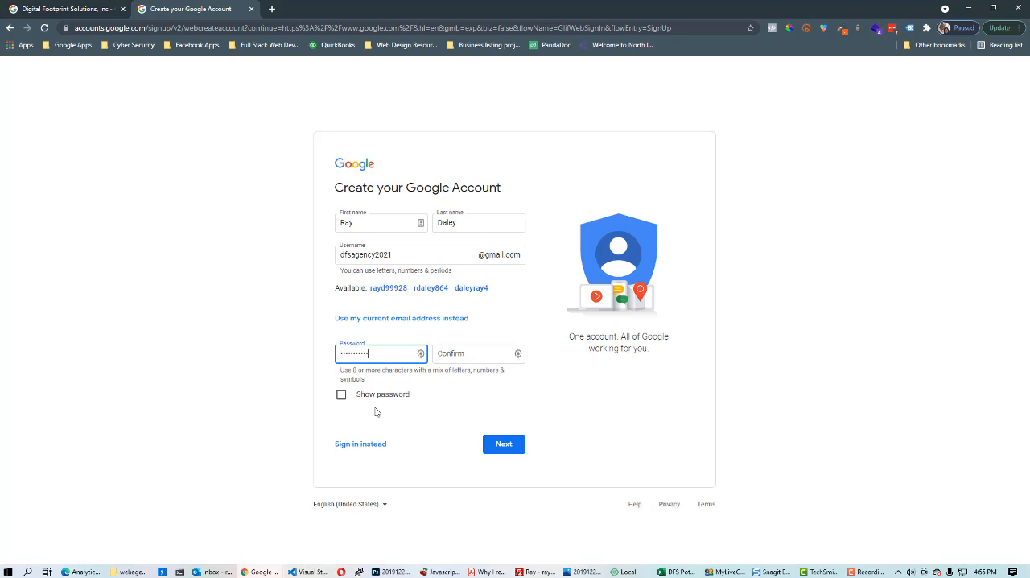
pyautogui.click(465, 350)
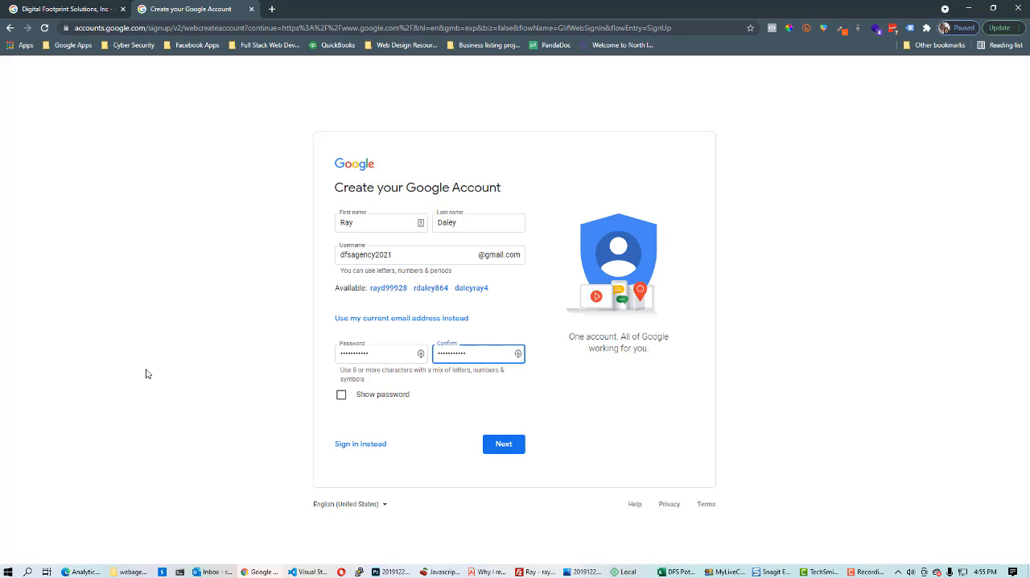
pyautogui.click(509, 447)
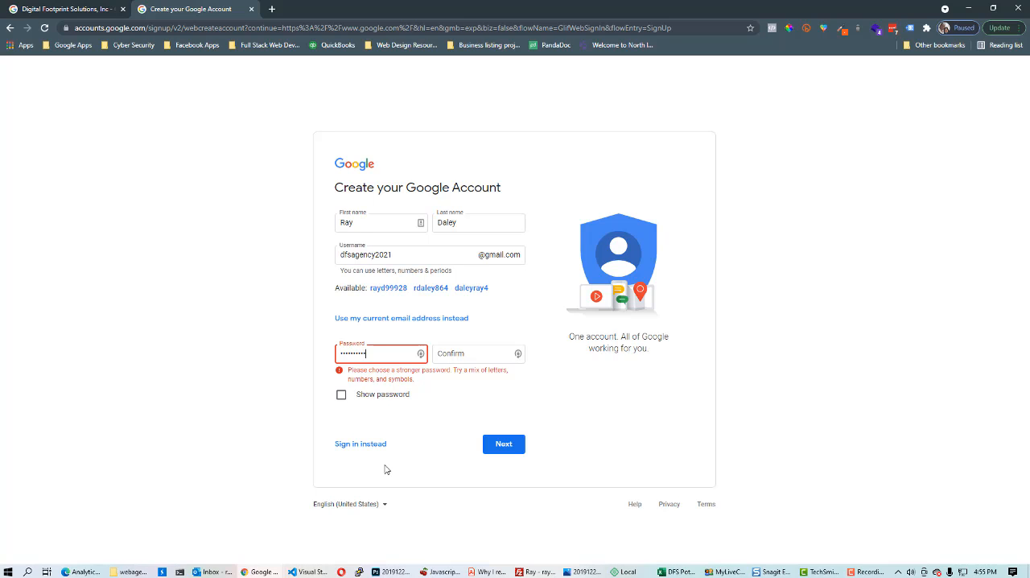
# Re-enter the password confirmation and submit the account details
pyautogui.press('Tab')
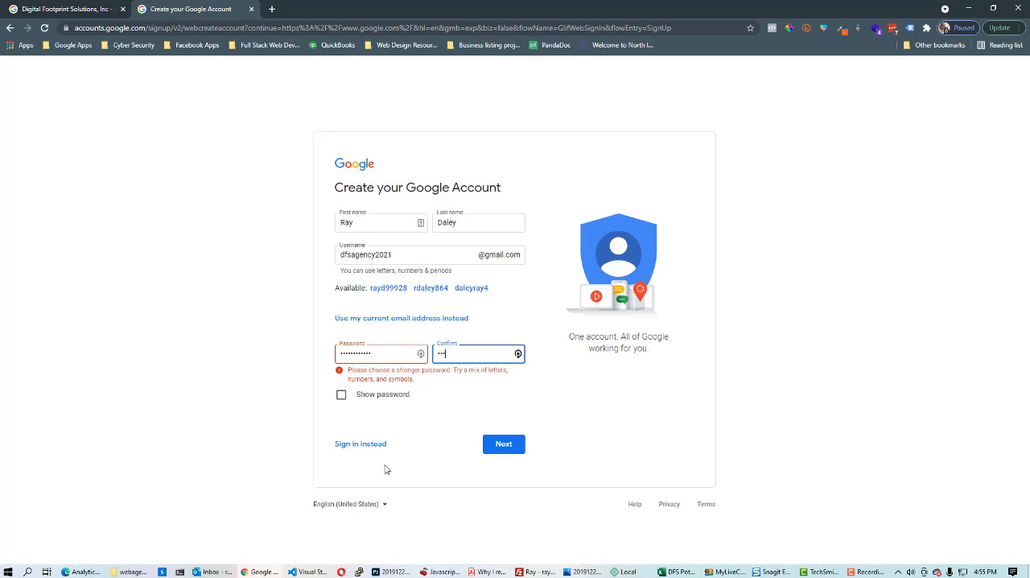
pyautogui.write('***')
pyautogui.click(505, 447)
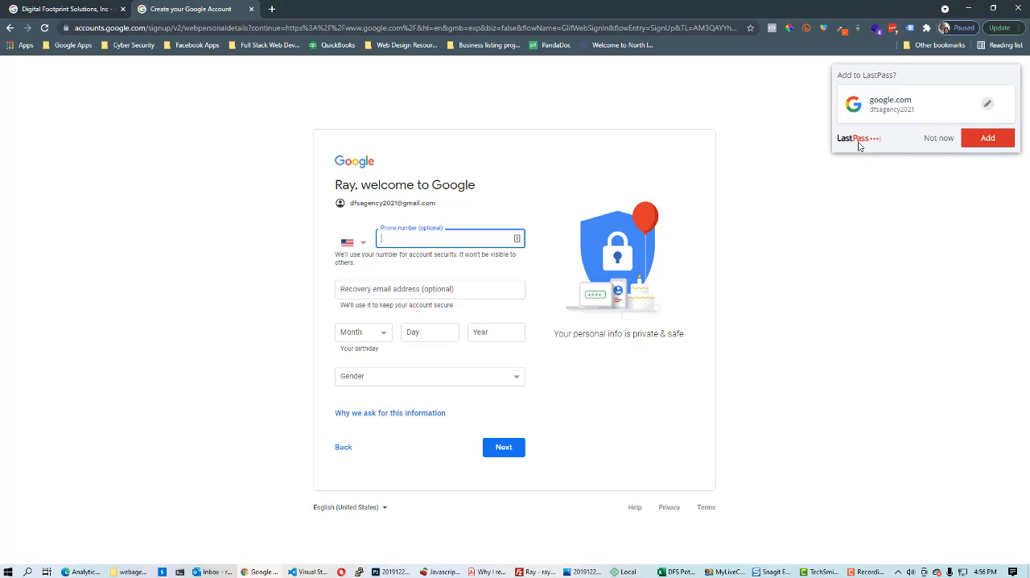
# Dismiss the password-saving prompt and enter the account's phone number
pyautogui.click(936, 139)
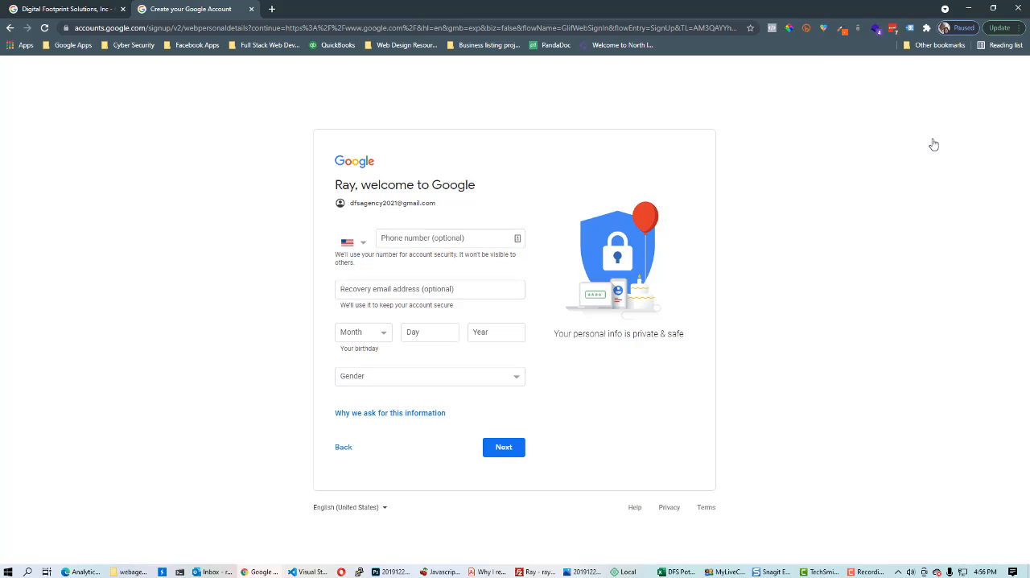
pyautogui.click(400, 238)
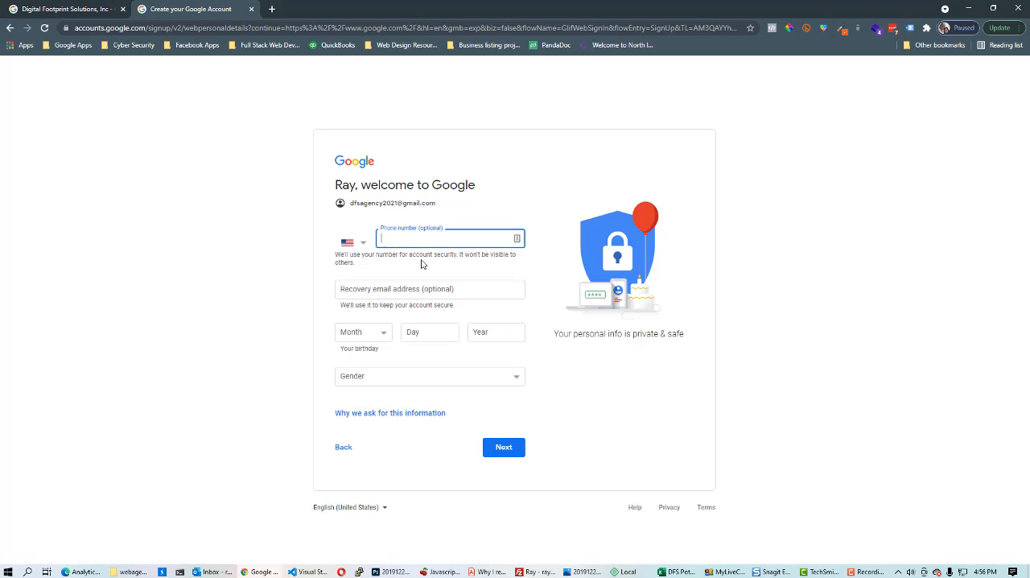
pyautogui.click(234, 358)
# Fill in the birthday month, day and year, set gender to Male, and continue
pyautogui.click(378, 339)
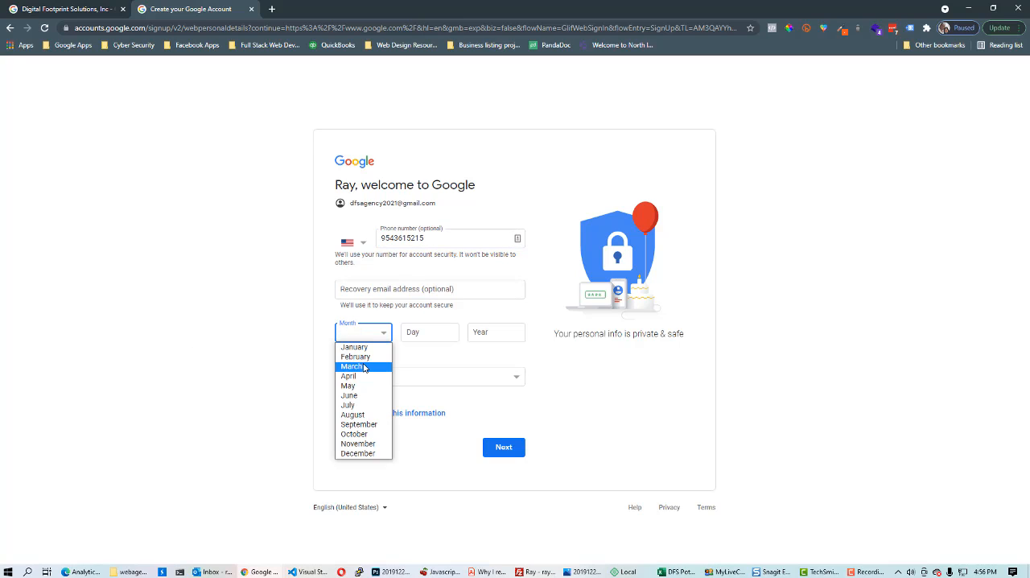
pyautogui.click(358, 365)
pyautogui.click(432, 331)
pyautogui.write('25')
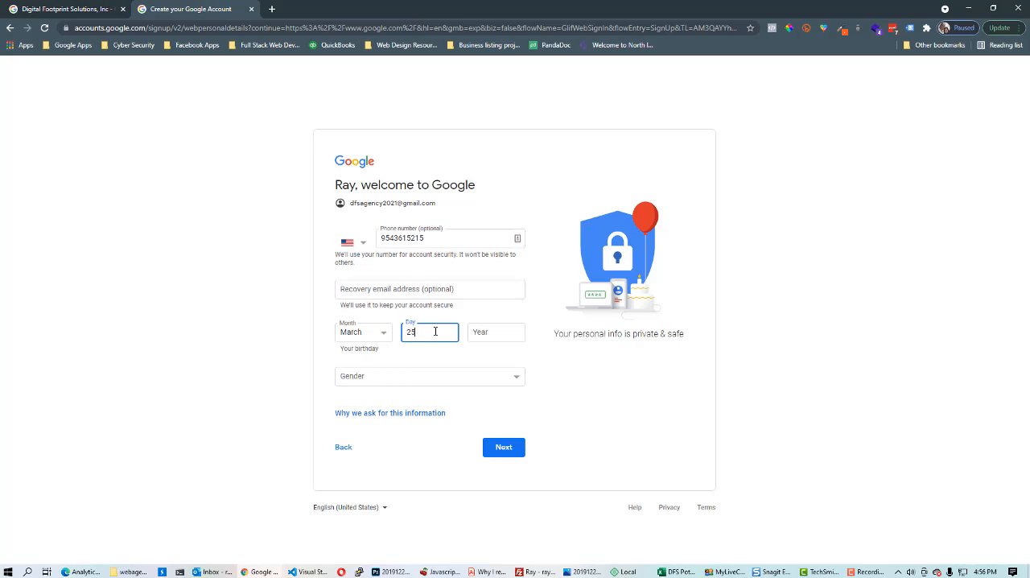
pyautogui.click(474, 336)
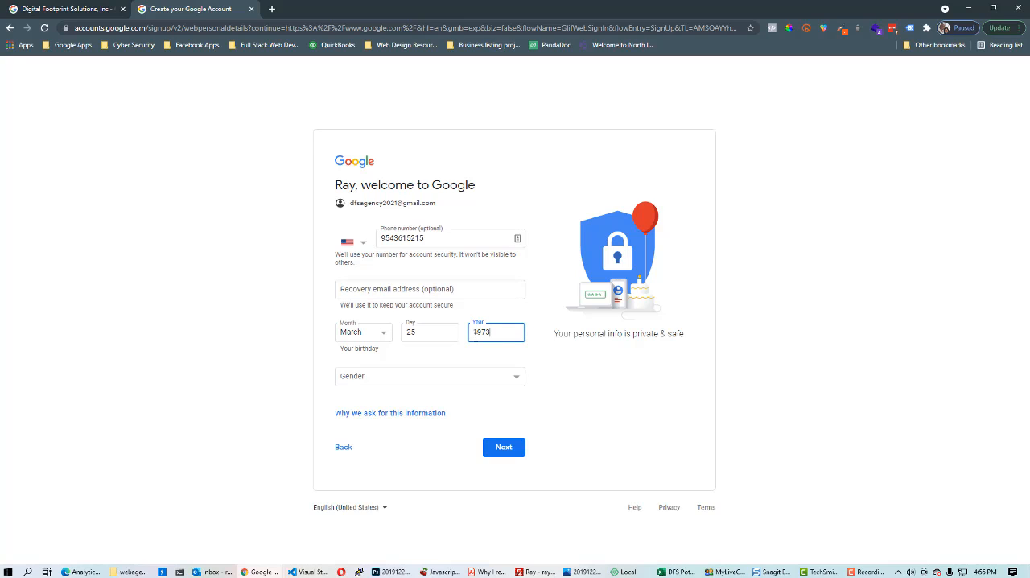
pyautogui.click(513, 377)
pyautogui.click(421, 403)
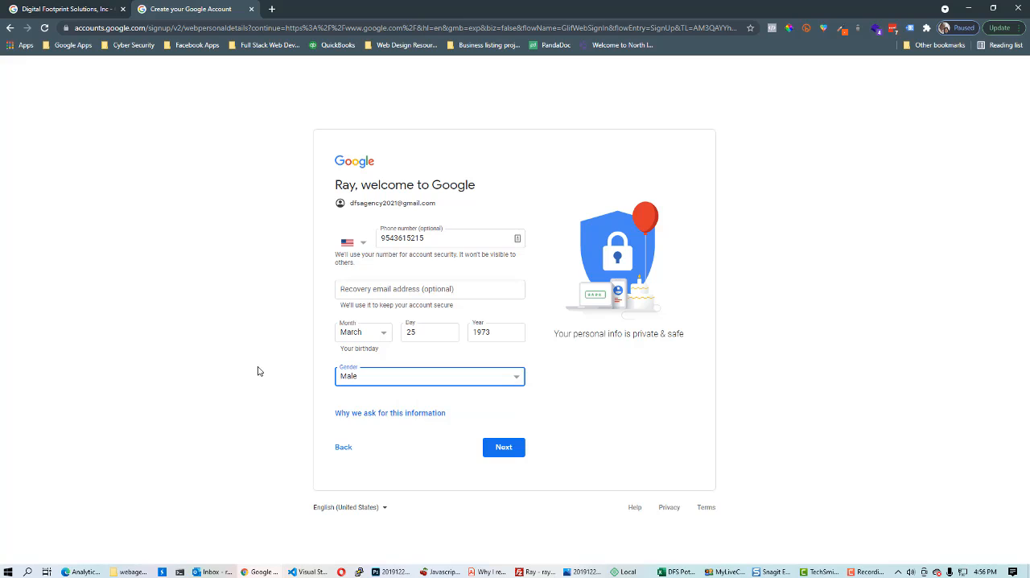
pyautogui.click(511, 448)
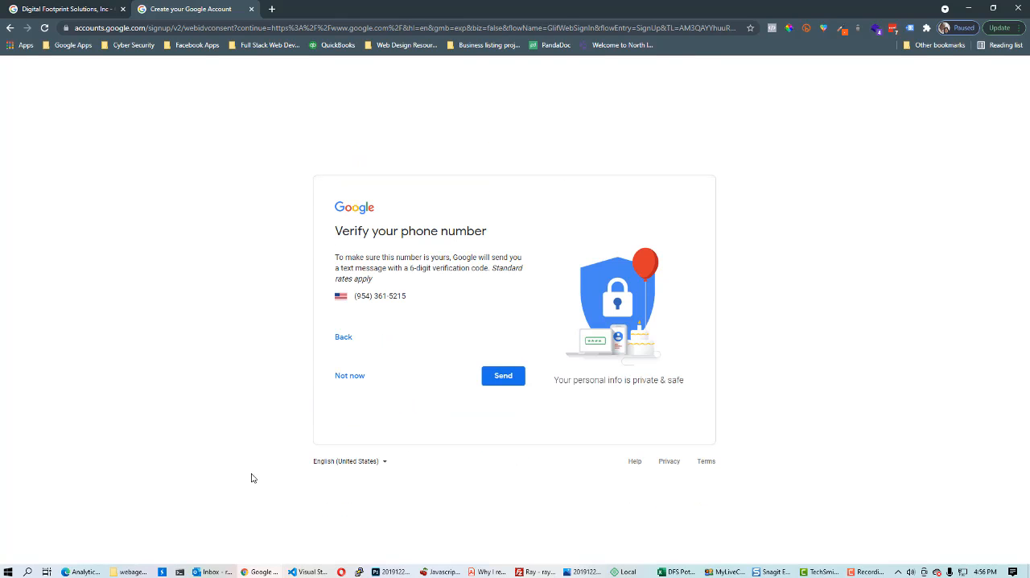
# Skip phone verification and agree to the privacy and terms
pyautogui.click(350, 377)
pyautogui.scroll(-5, 483, 442)
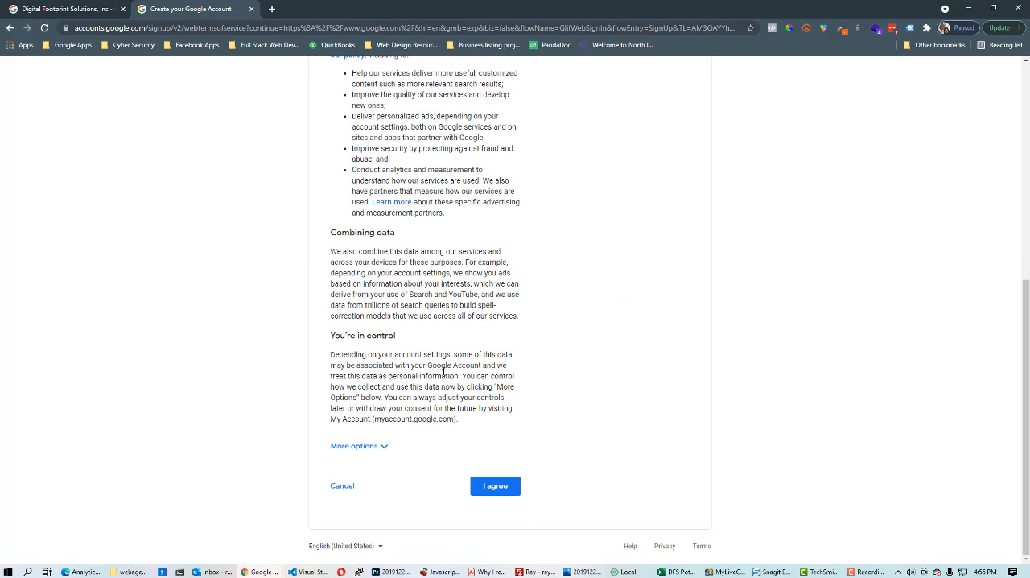
pyautogui.click(496, 486)
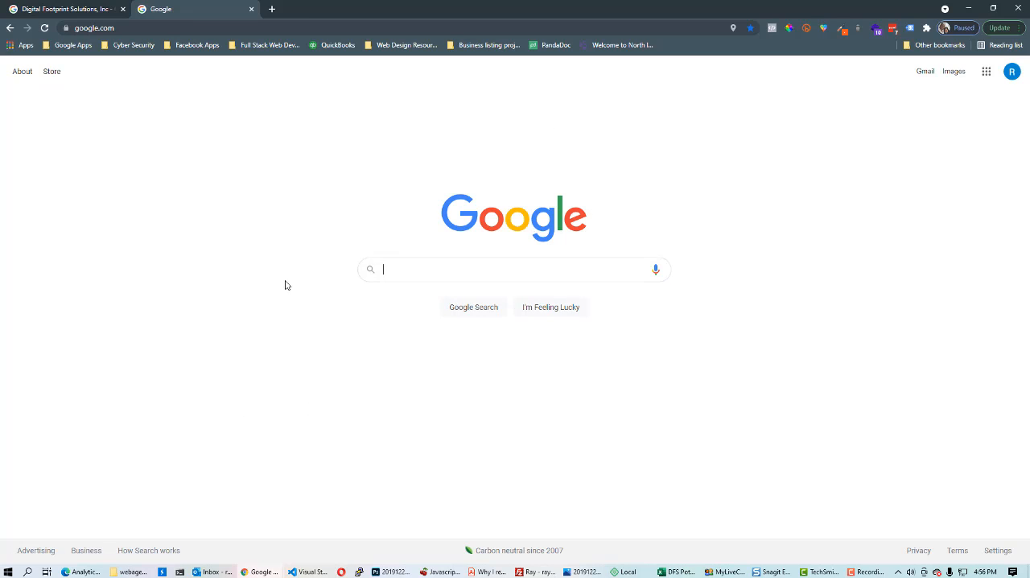
# Search Google for google my business and open the Google My Business site
pyautogui.click(123, 28)
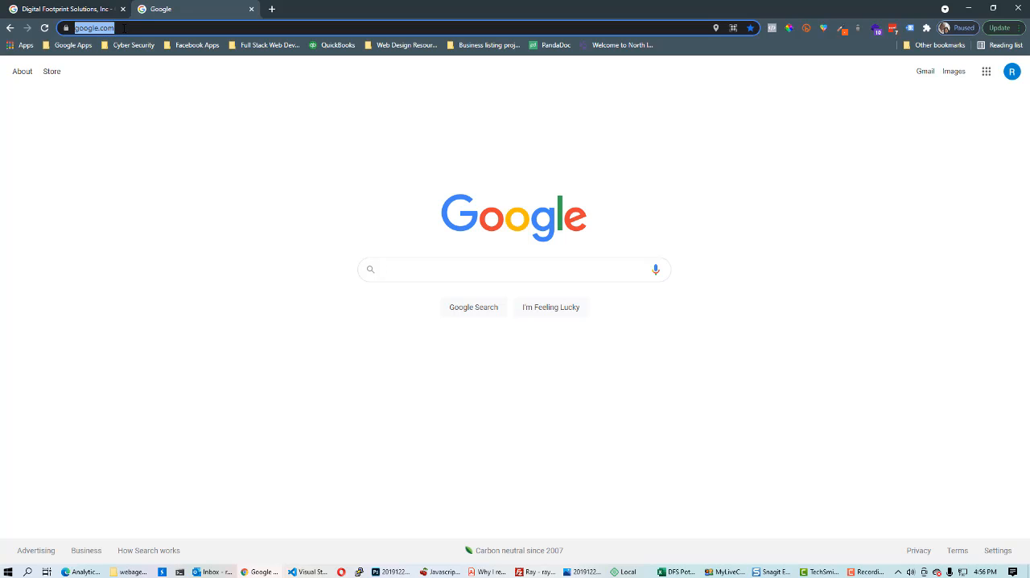
pyautogui.click(419, 268)
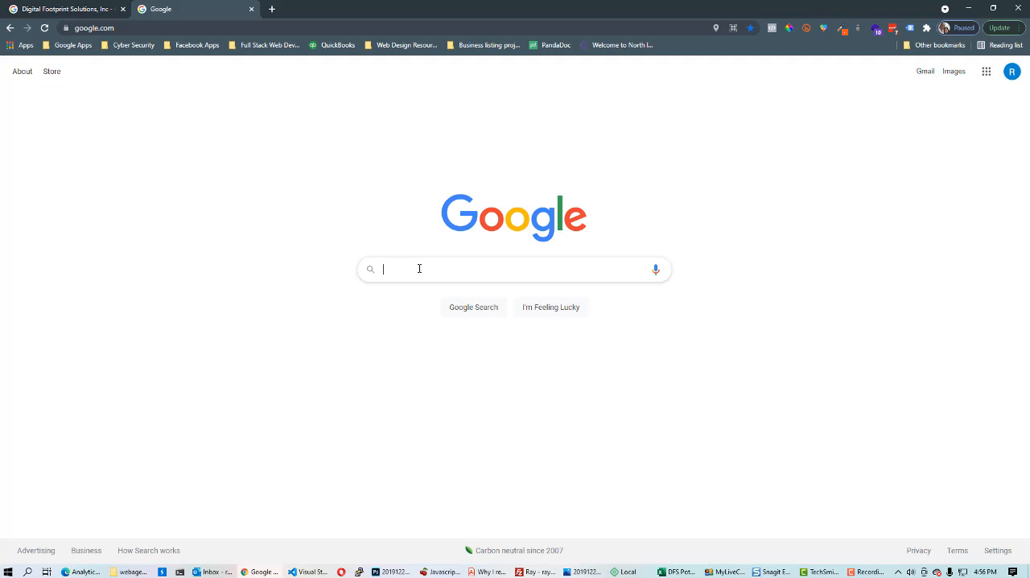
pyautogui.write('goog')
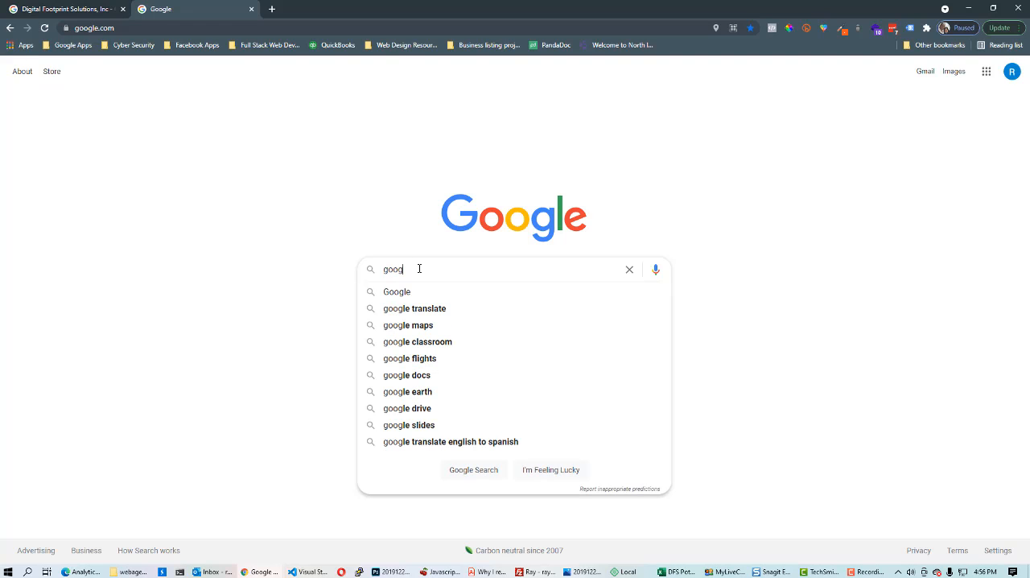
pyautogui.write('le my busines')
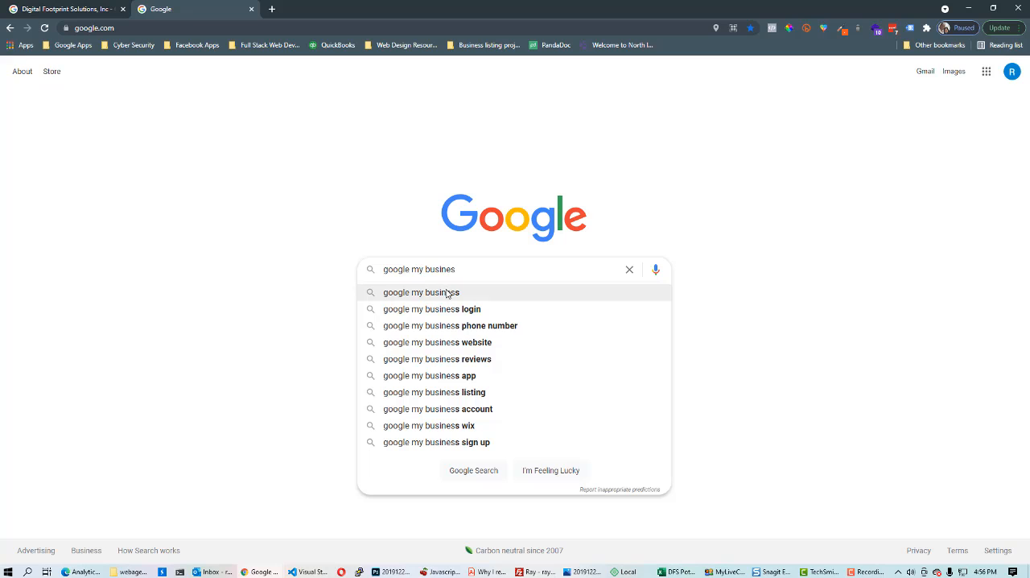
pyautogui.click(448, 293)
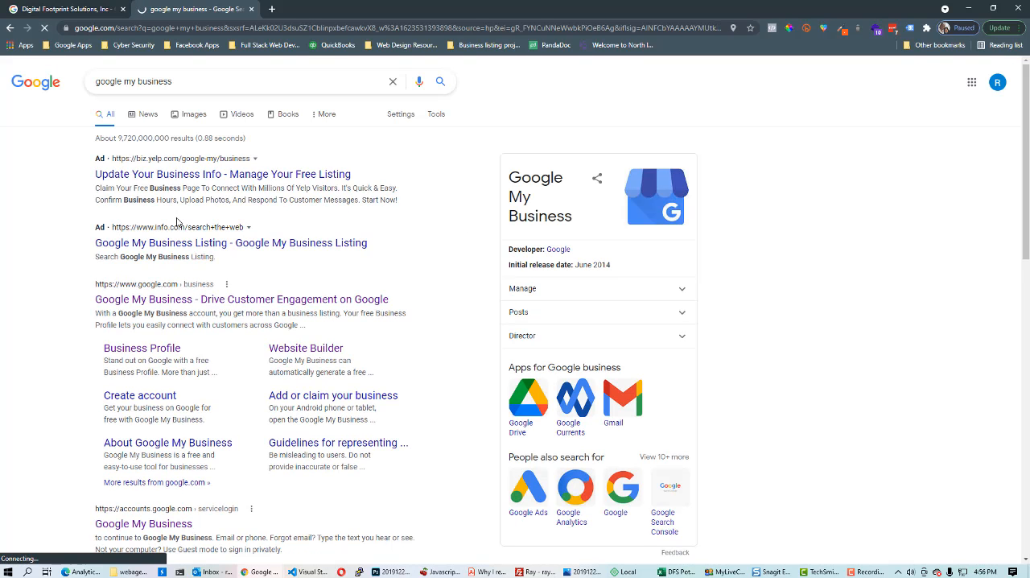
pyautogui.click(153, 300)
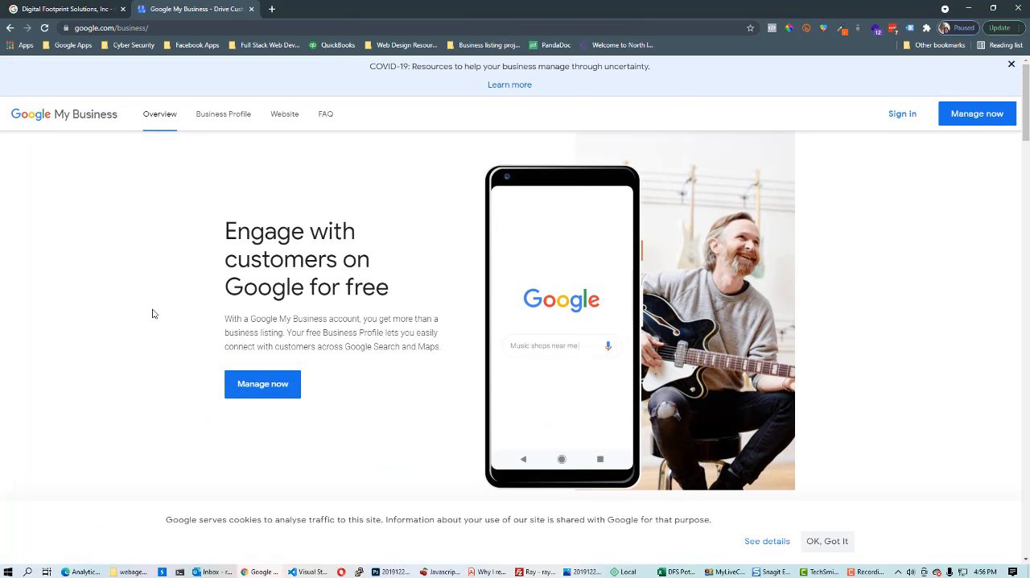
# Start a new business listing and create a business named DFS AGENCY
pyautogui.click(905, 118)
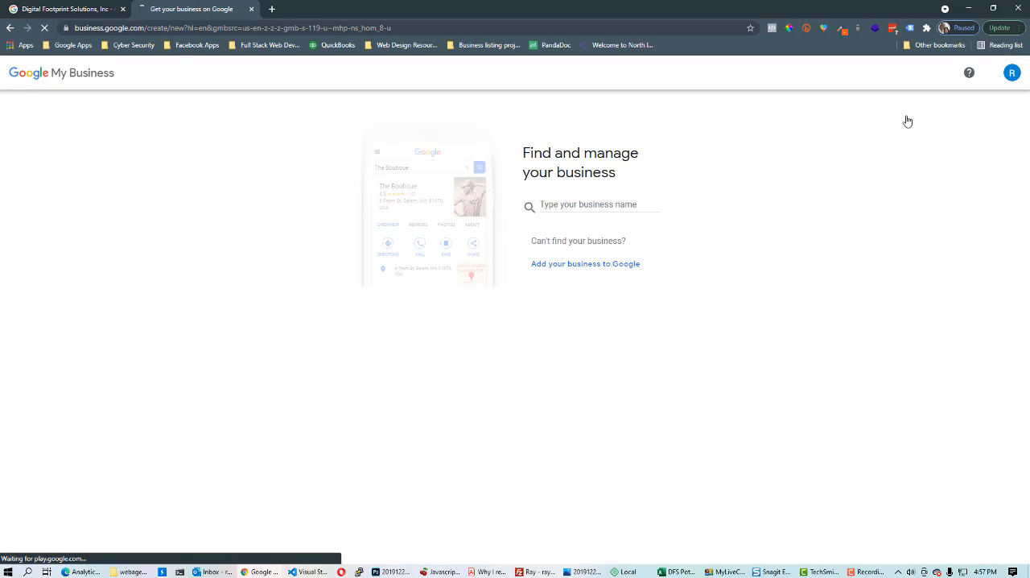
pyautogui.click(566, 206)
pyautogui.write('DFS')
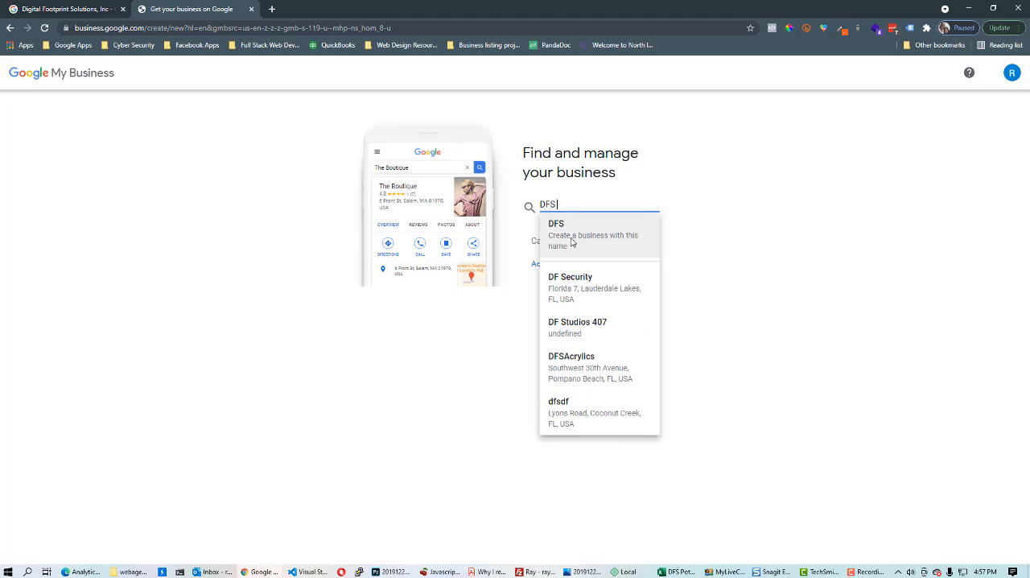
pyautogui.write(' AGENCY')
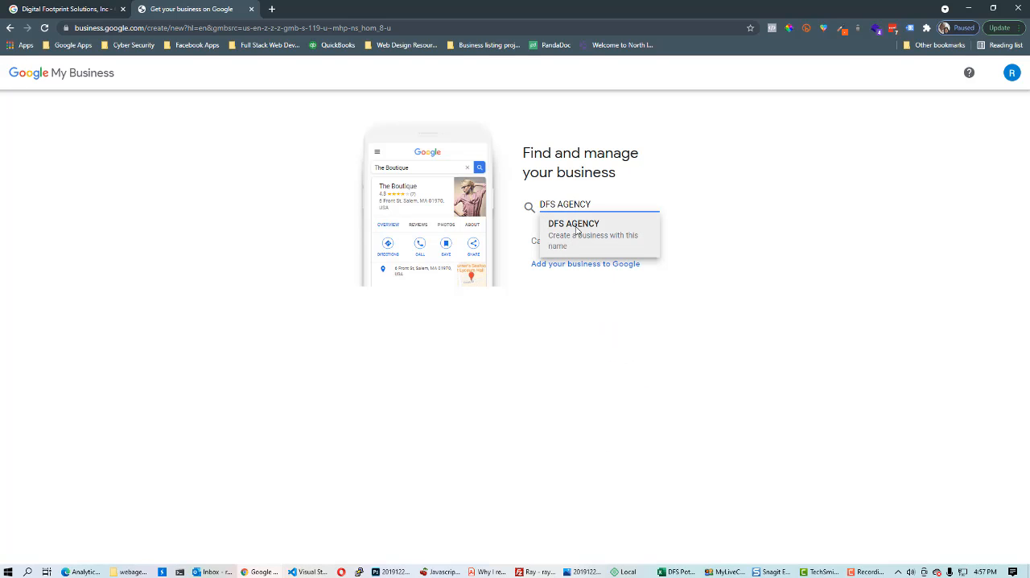
pyautogui.click(576, 232)
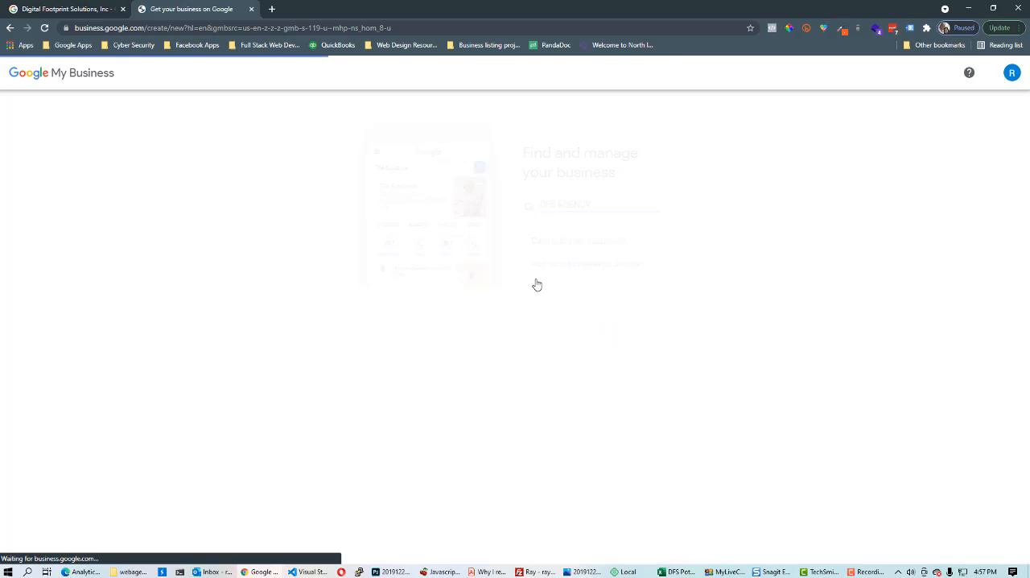
# Set the business category to Business to business service and continue
pyautogui.click(570, 307)
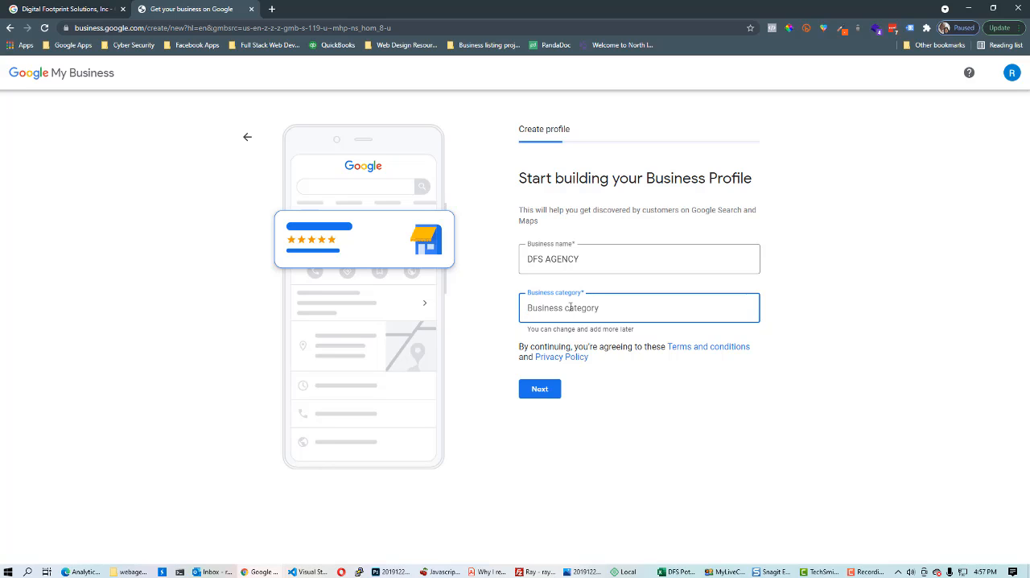
pyautogui.write('re')
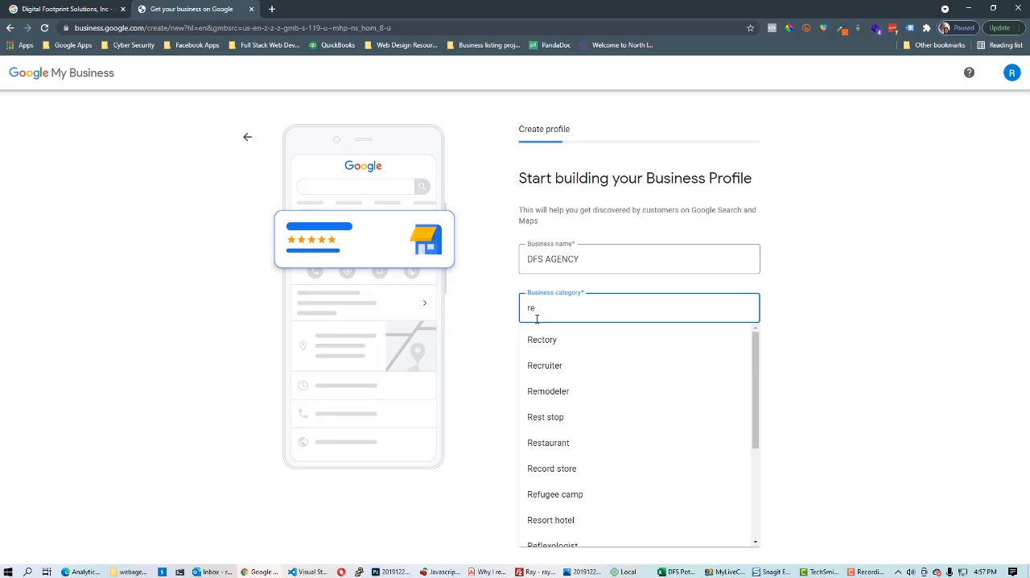
pyautogui.moveTo(554, 313); pyautogui.dragTo(510, 331)
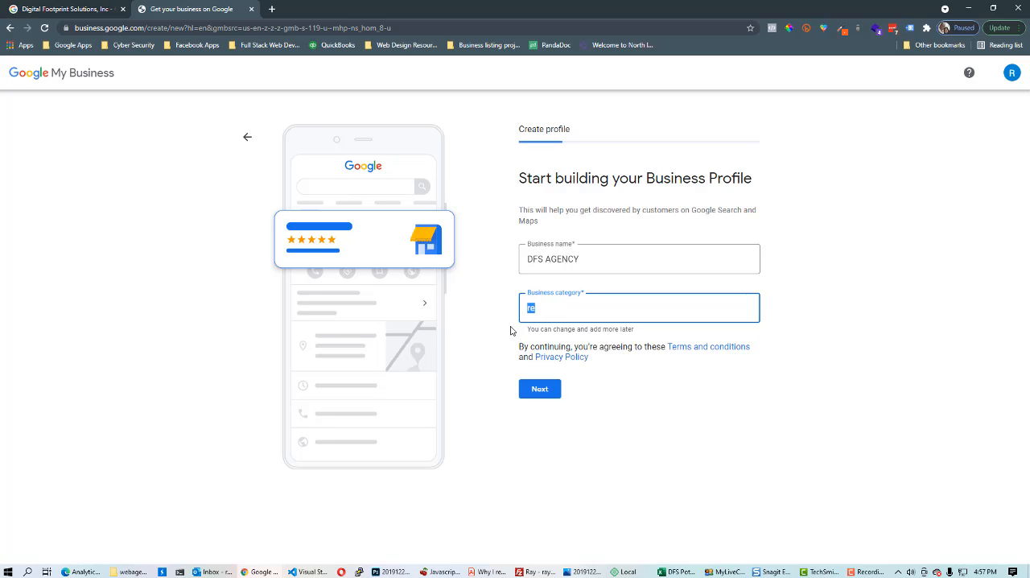
pyautogui.write('bus')
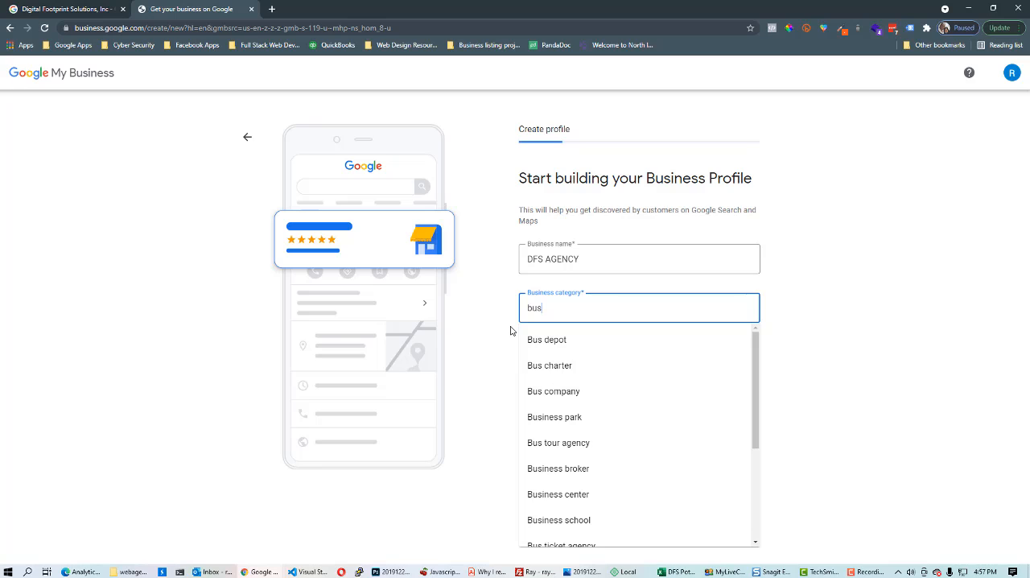
pyautogui.write('i')
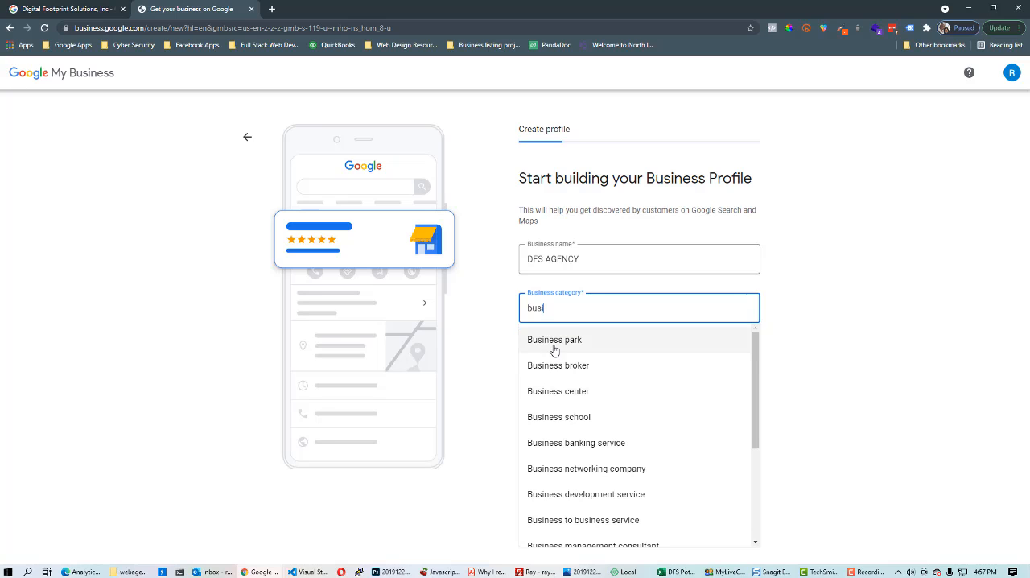
pyautogui.press('BackSpace')
pyautogui.write('le')
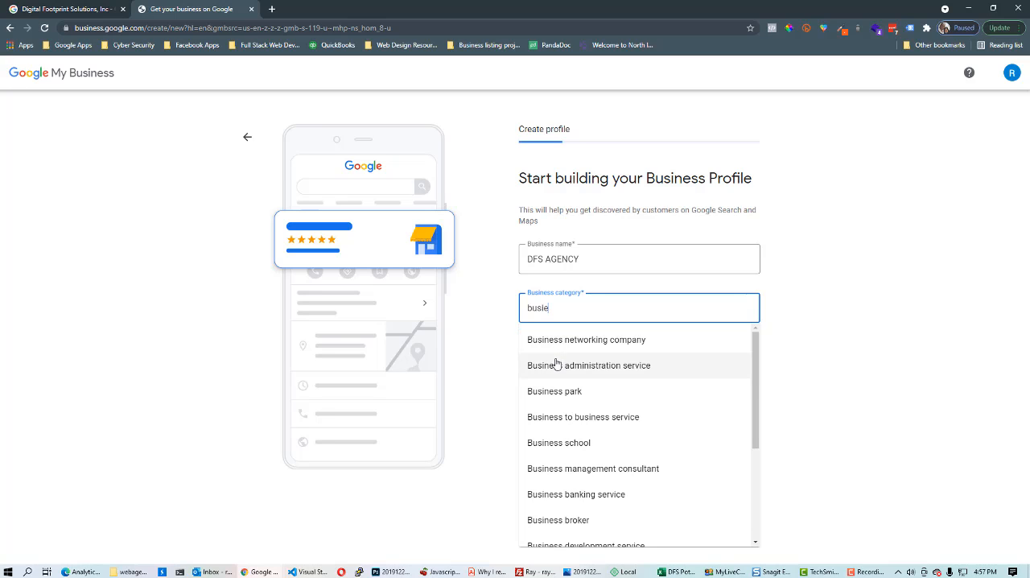
pyautogui.click(590, 420)
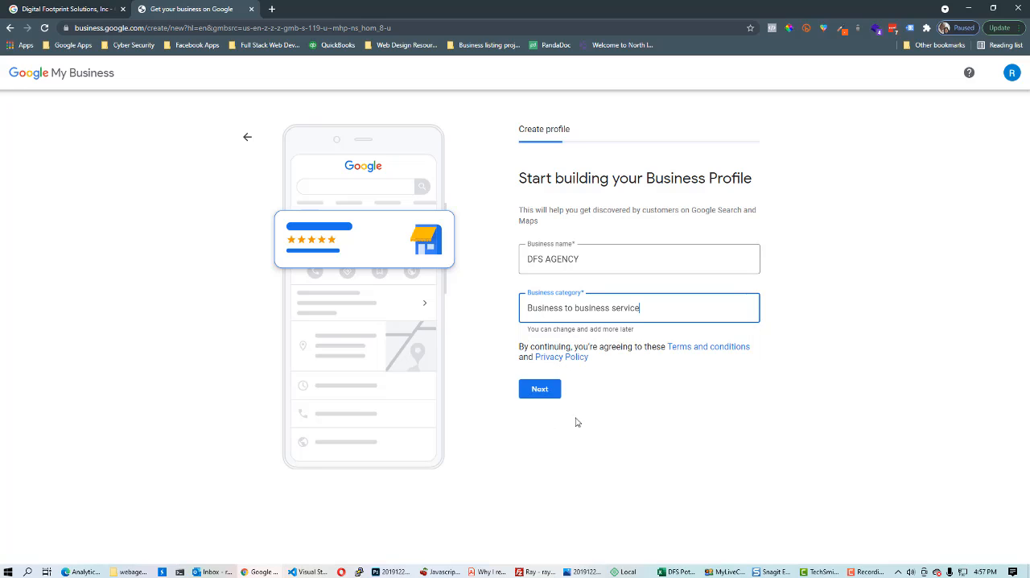
pyautogui.click(542, 391)
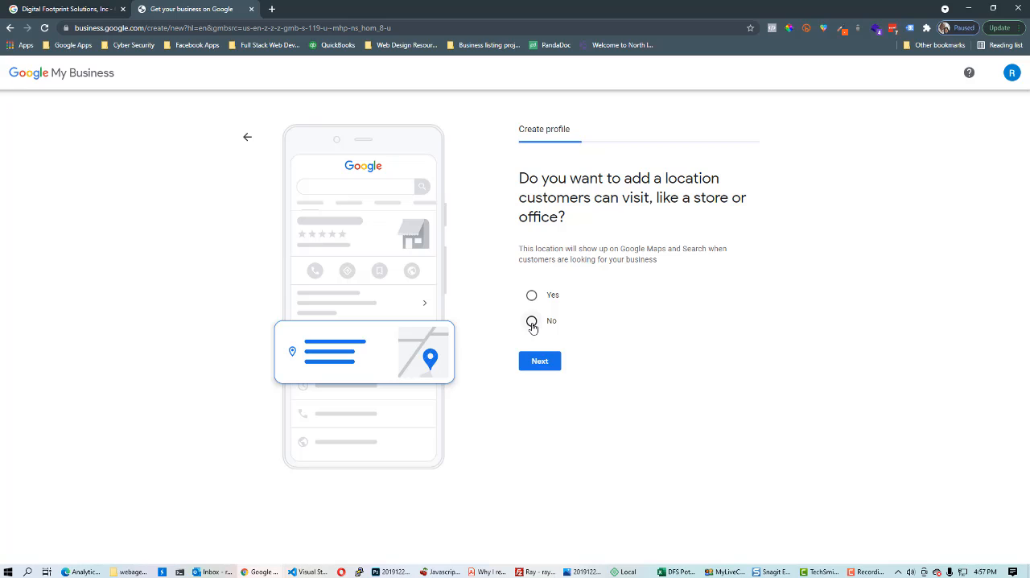
# Choose not to add a location customers can visit and continue
pyautogui.click(532, 322)
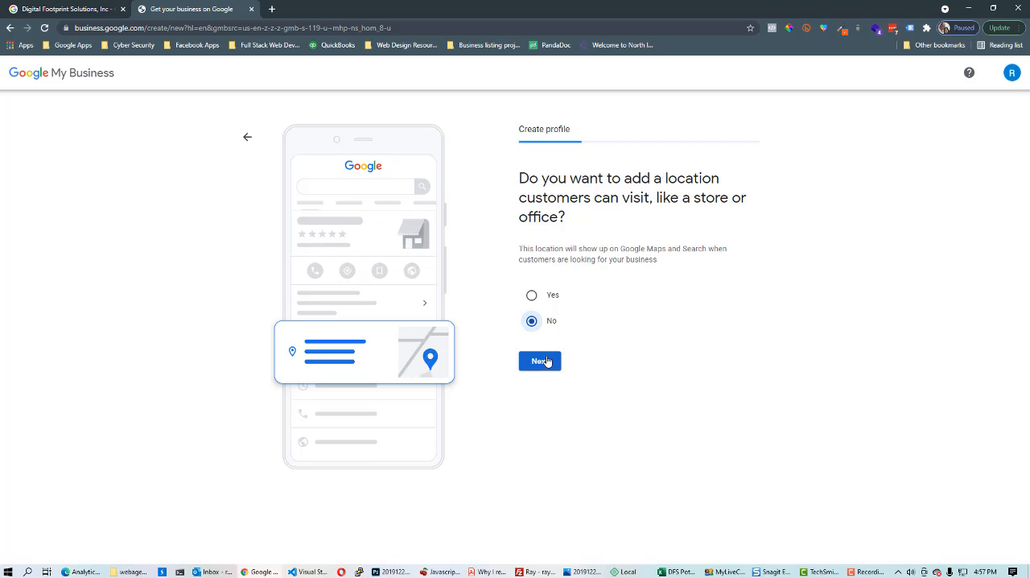
pyautogui.click(545, 360)
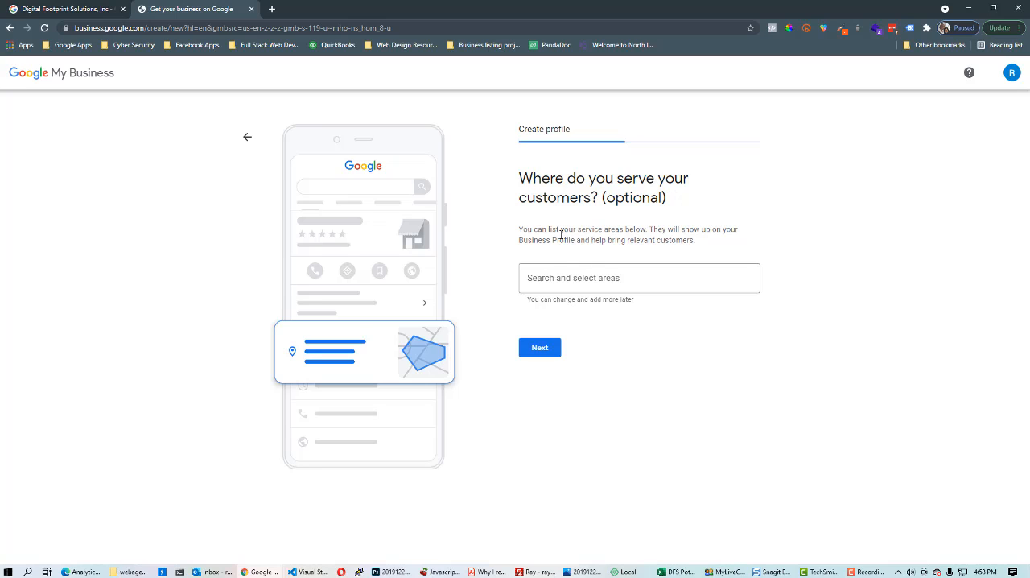
# Add Fort Lauderdale, FL as a service area
pyautogui.click(550, 281)
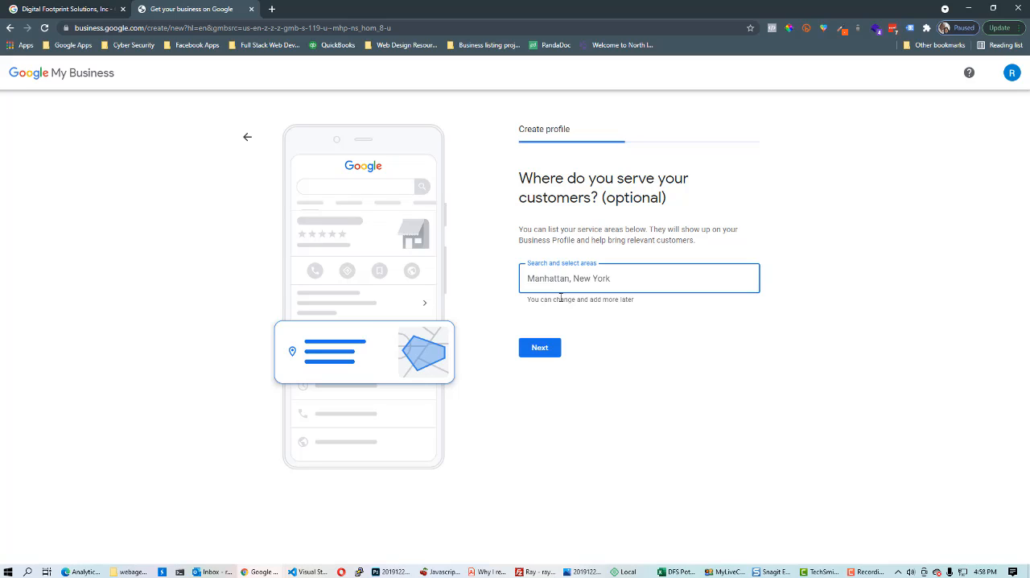
pyautogui.write('Fort')
pyautogui.press('BackSpace')
pyautogui.press('BackSpace')
pyautogui.press('BackSpace')
pyautogui.write('ort')
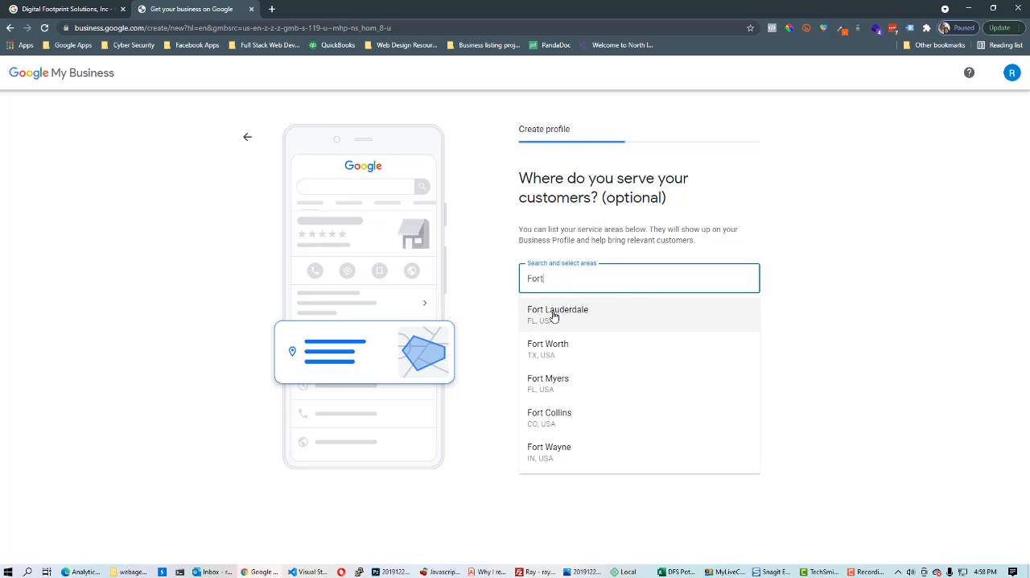
pyautogui.click(555, 309)
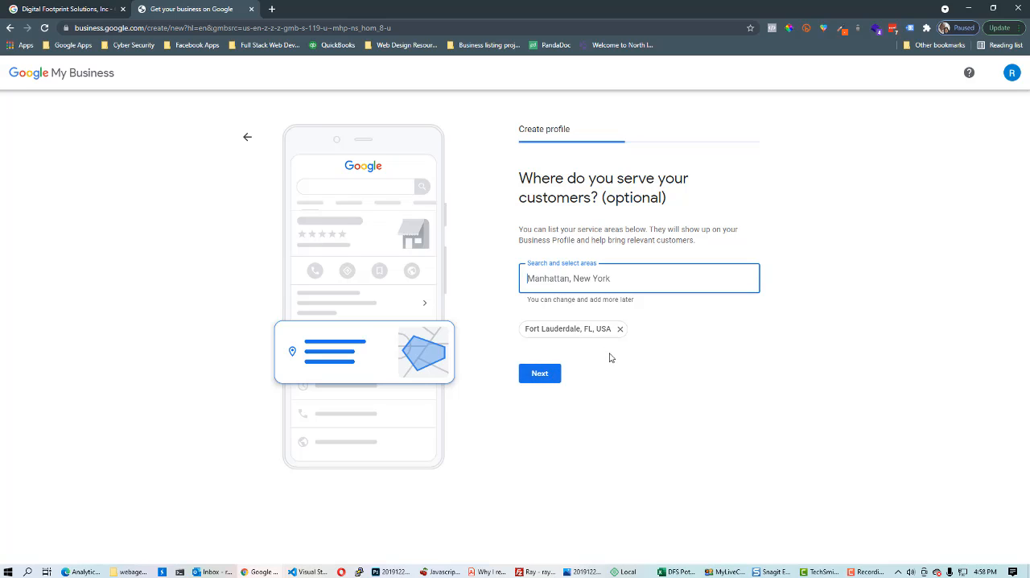
# Add Boca Raton, FL and West Palm Beach, FL as further service areas and continue
pyautogui.write('boca')
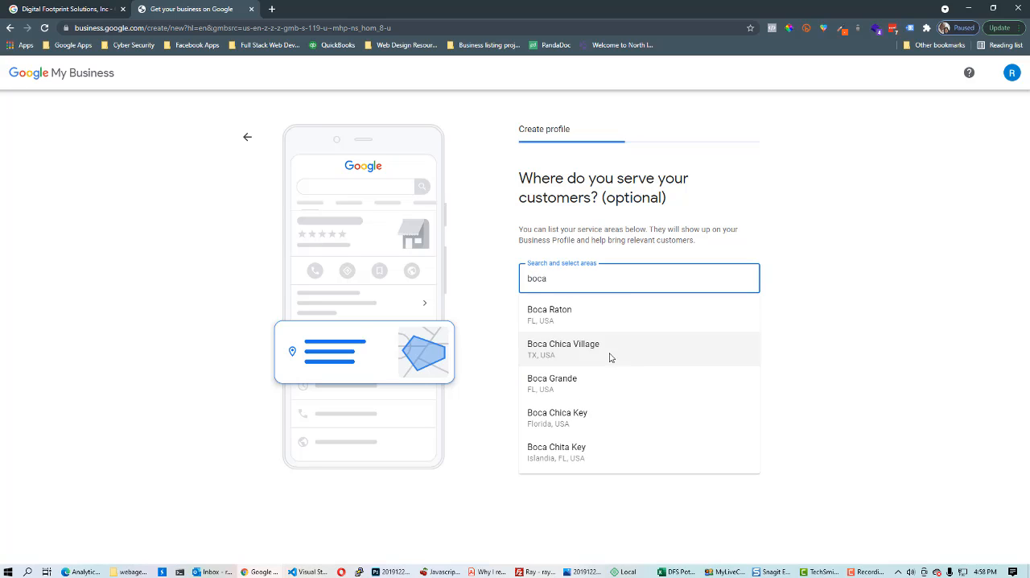
pyautogui.click(593, 317)
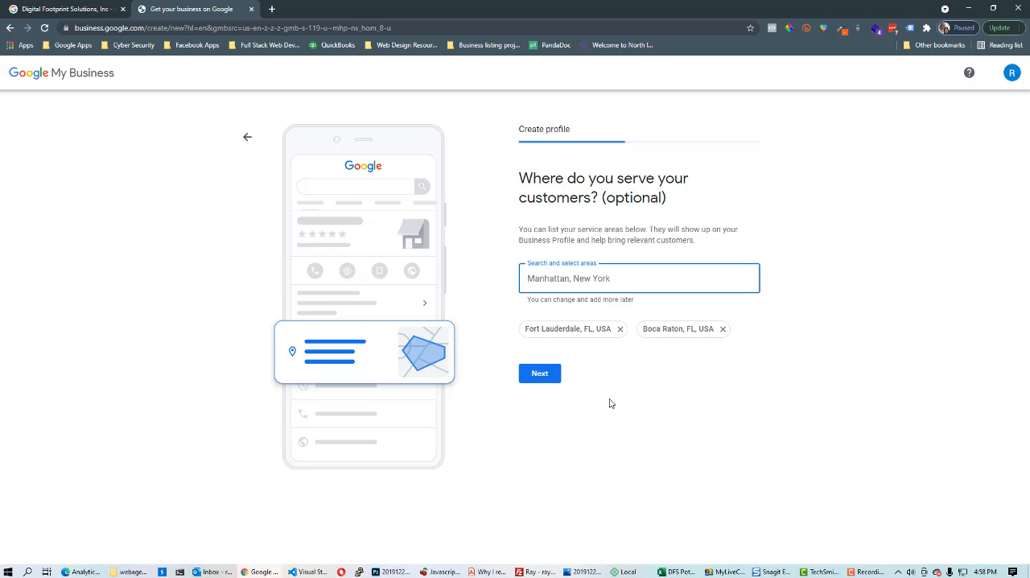
pyautogui.write('west palm')
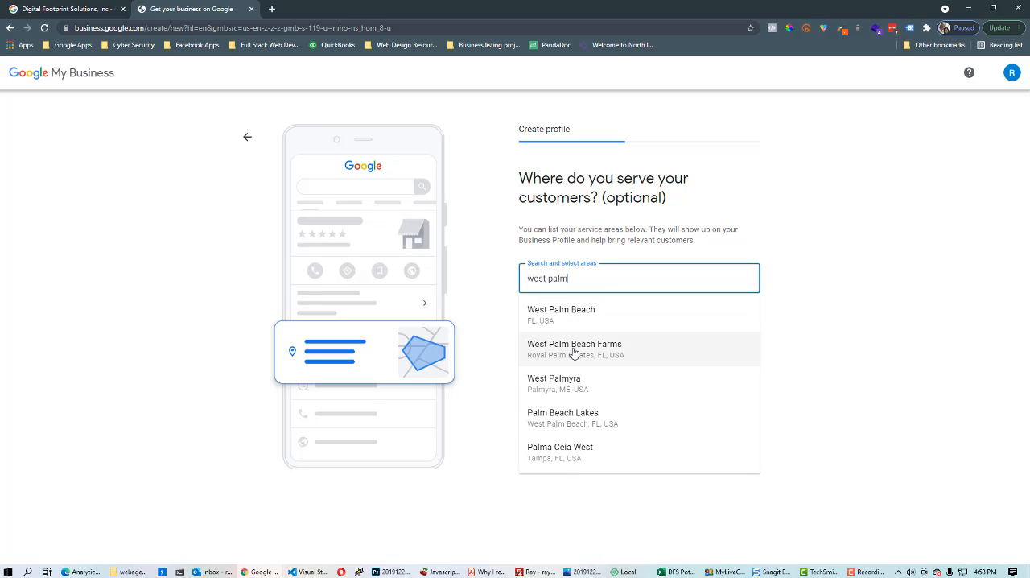
pyautogui.click(574, 319)
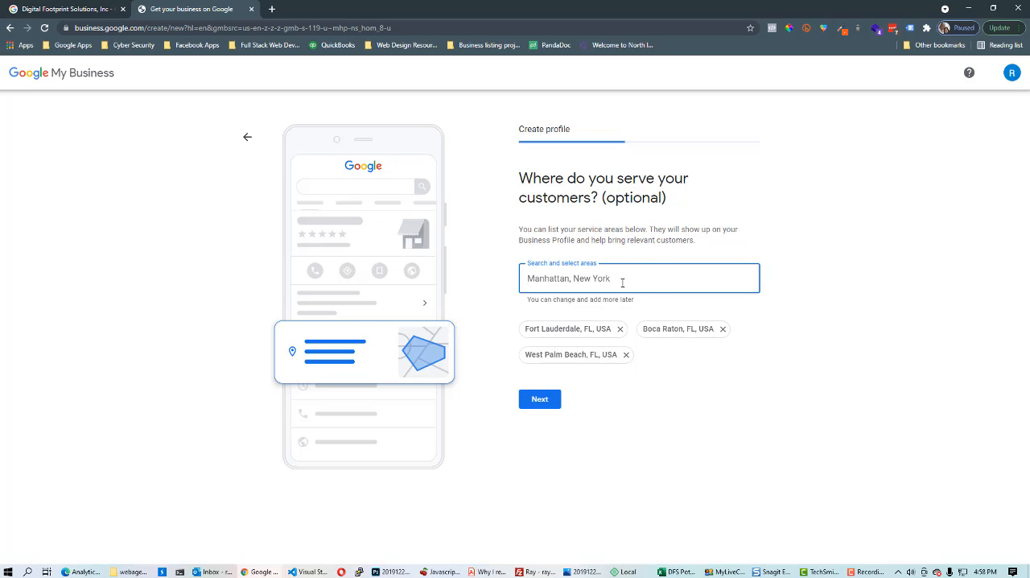
pyautogui.click(548, 401)
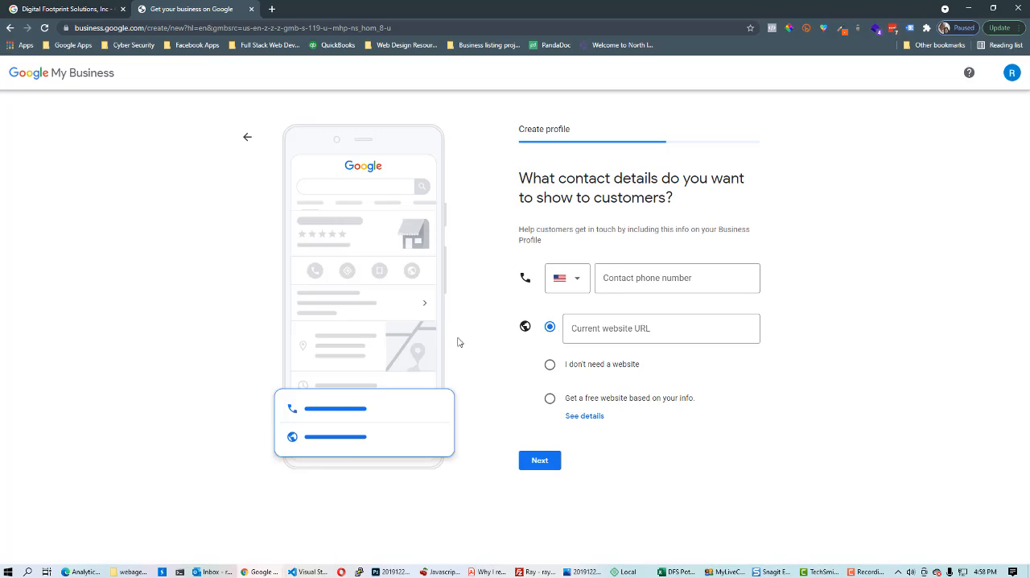
# Enter the business contact phone number
pyautogui.click(633, 277)
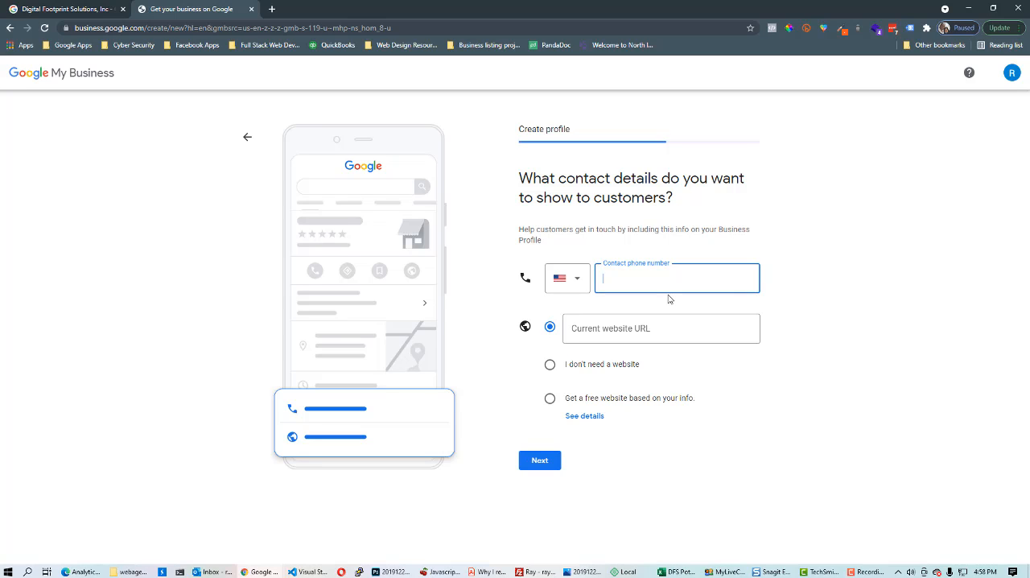
# Open digitalfootprintsolutions.com in the other browser tab to get the company website address
pyautogui.click(585, 334)
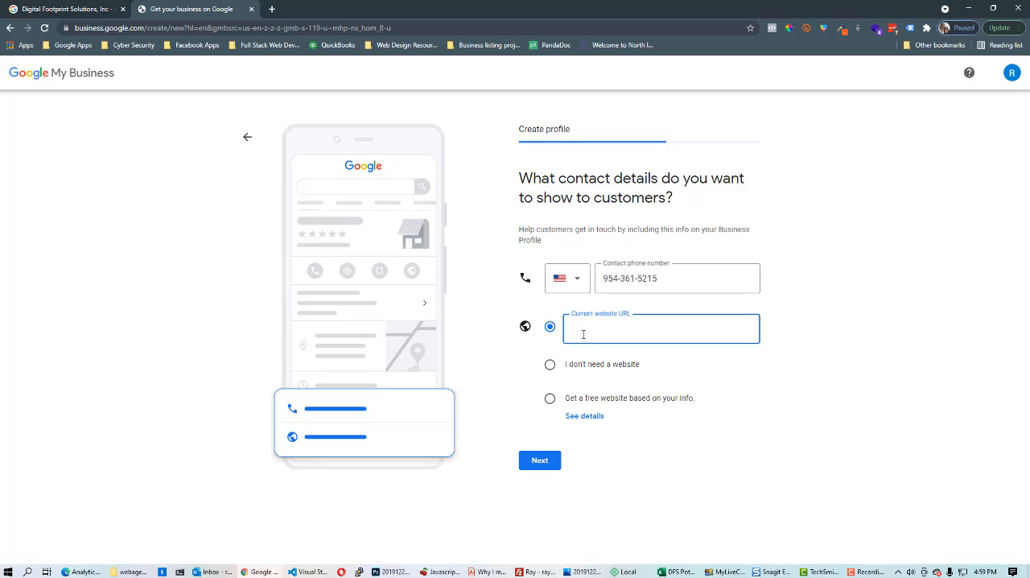
pyautogui.click(550, 365)
pyautogui.click(614, 323)
pyautogui.click(54, 11)
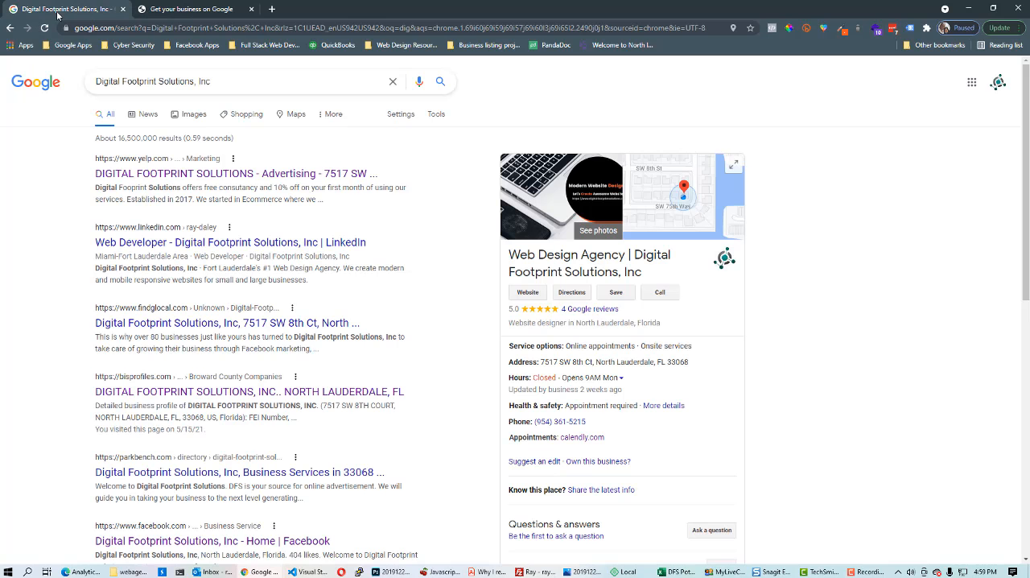
pyautogui.click(125, 27)
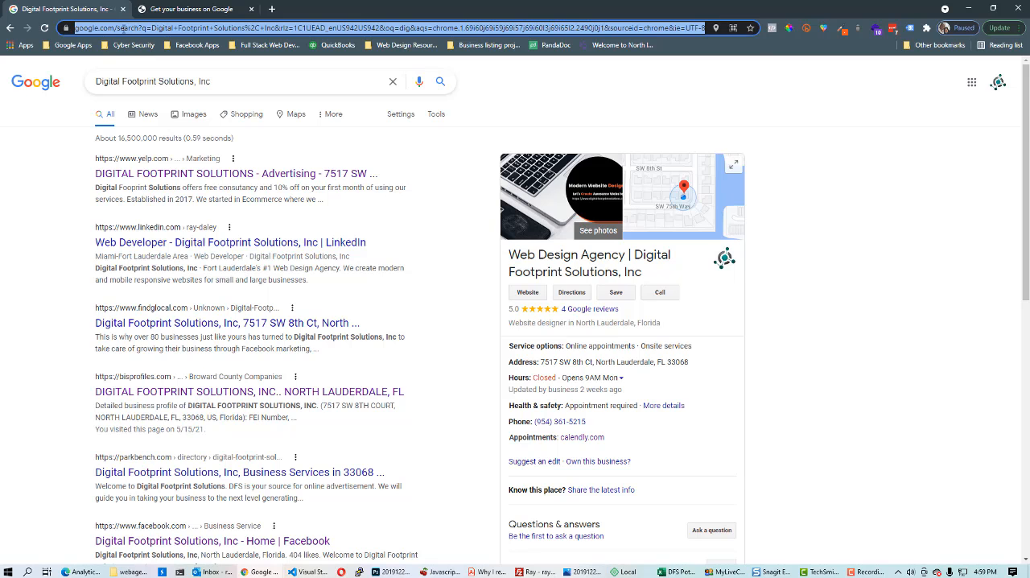
pyautogui.write('digitalfootprintsolutions.com')
pyautogui.press('Return')
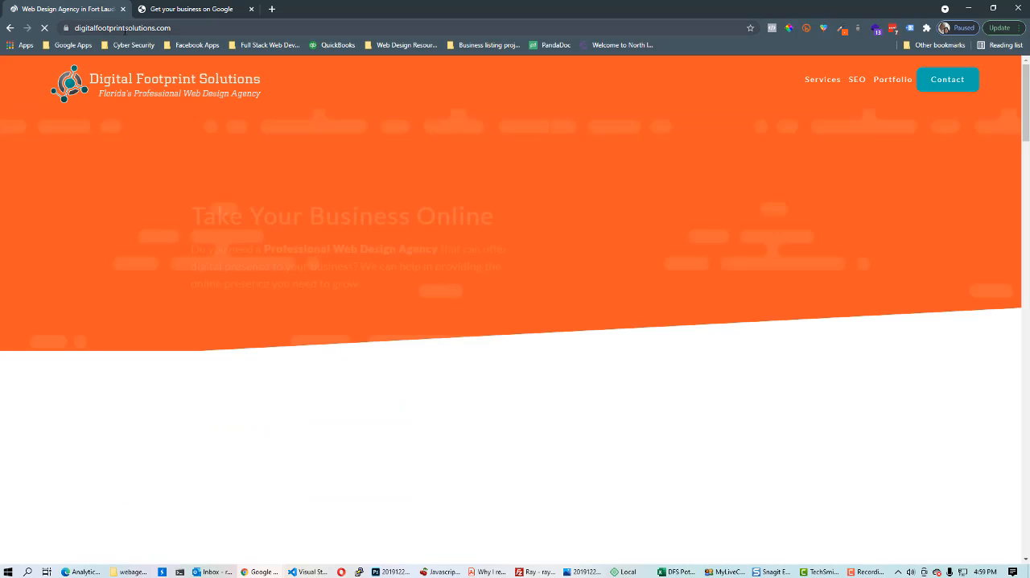
# Copy the website's URL, paste it as the current website URL, and continue
pyautogui.click(125, 29)
pyautogui.rightClick(124, 29)
pyautogui.click(151, 87)
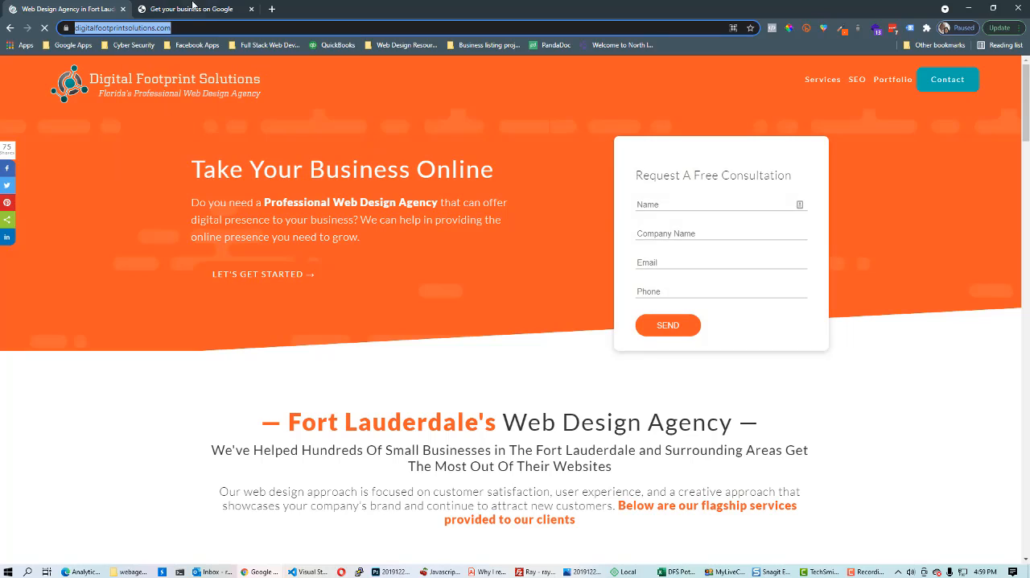
pyautogui.click(195, 9)
pyautogui.rightClick(595, 329)
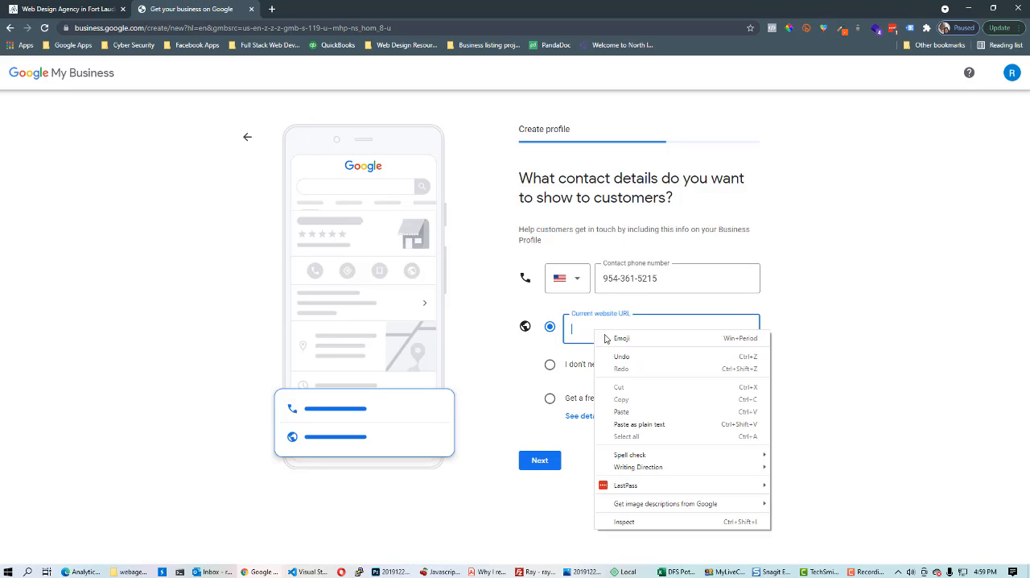
pyautogui.click(635, 409)
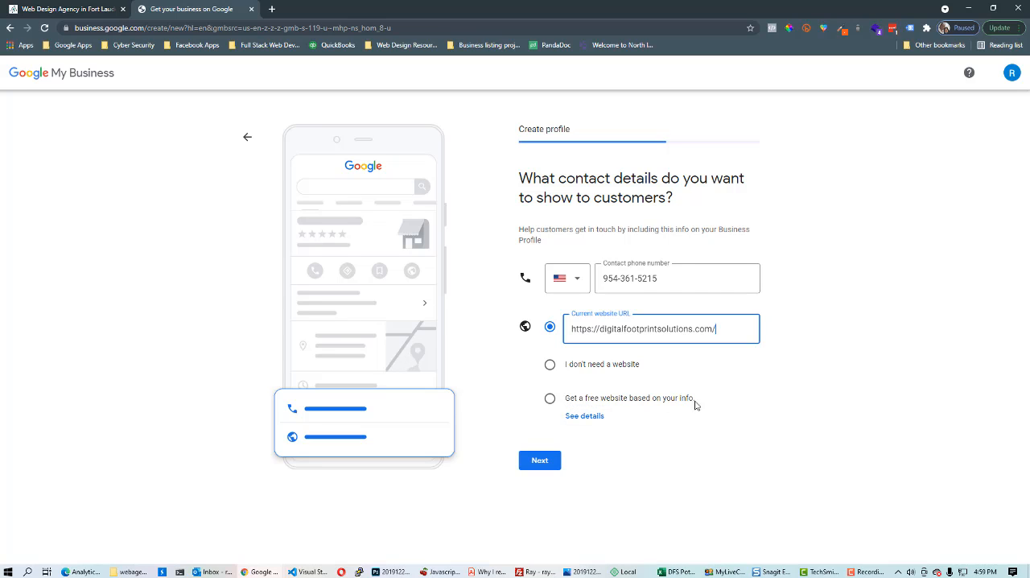
pyautogui.click(546, 465)
pyautogui.click(543, 464)
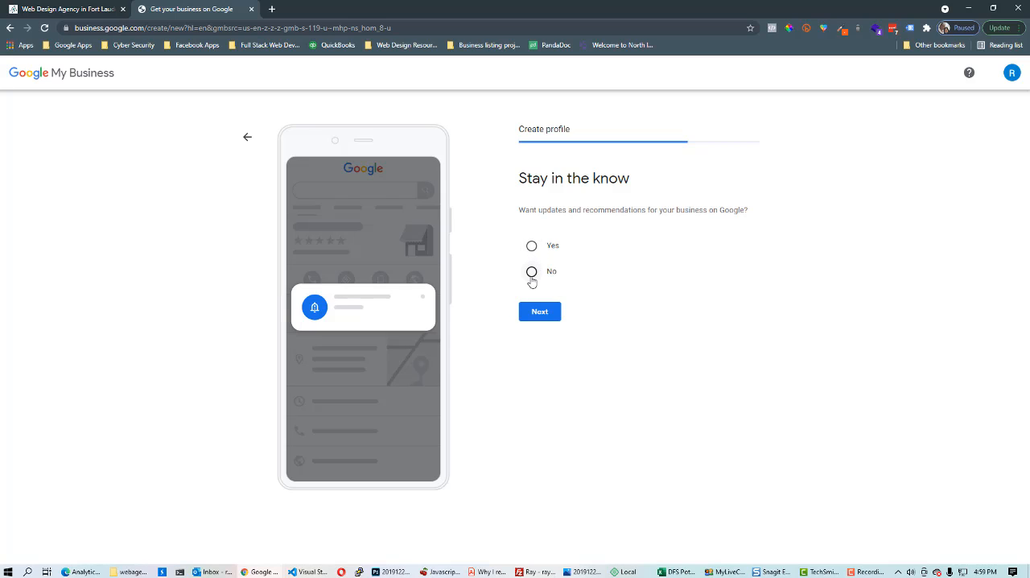
# Decline updates and recommendations from Google and continue
pyautogui.click(532, 272)
pyautogui.click(539, 313)
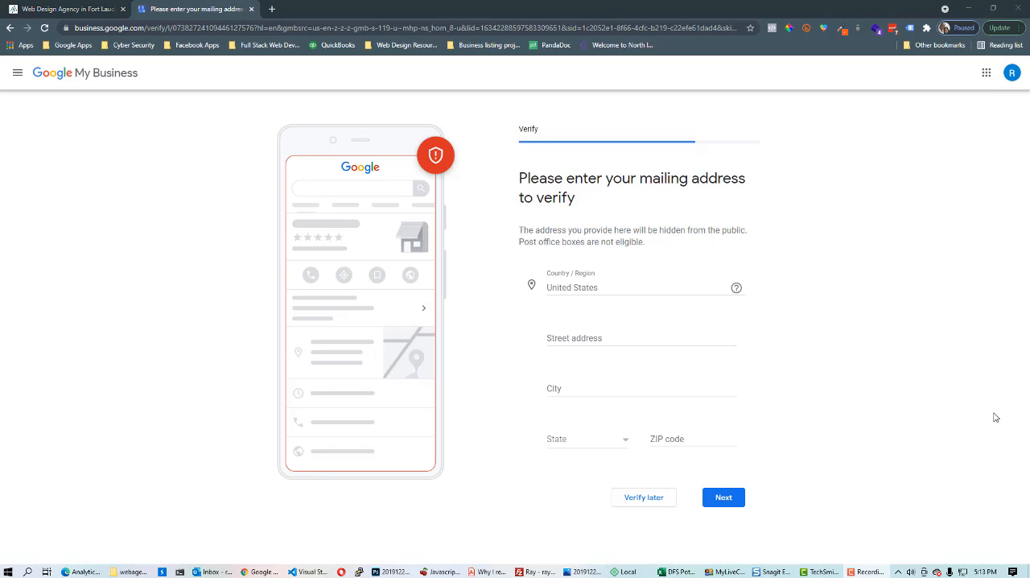
# Enter the mailing address for verification on E Sunrise Blvd in Fort Lauderdale and continue
pyautogui.click(582, 338)
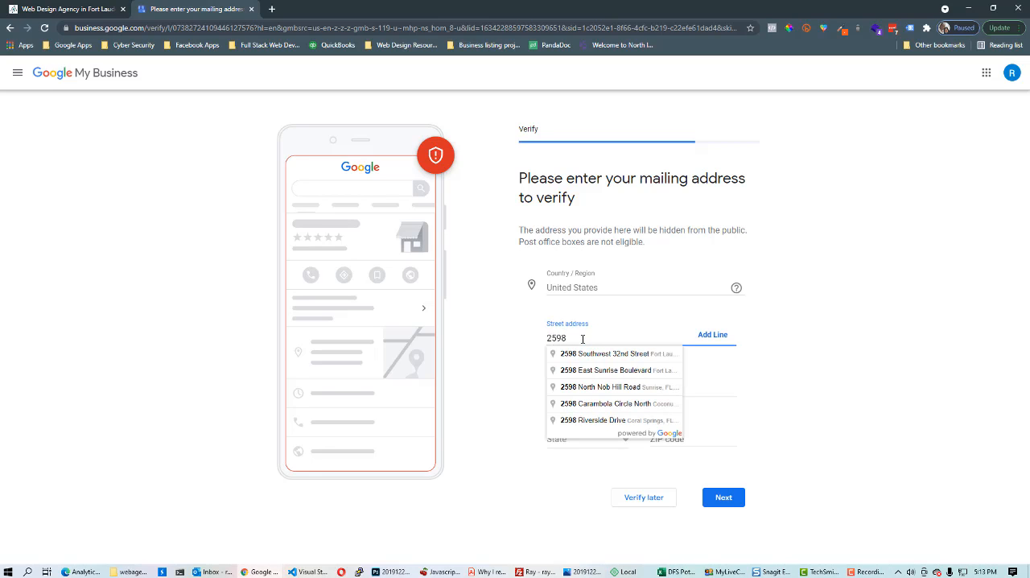
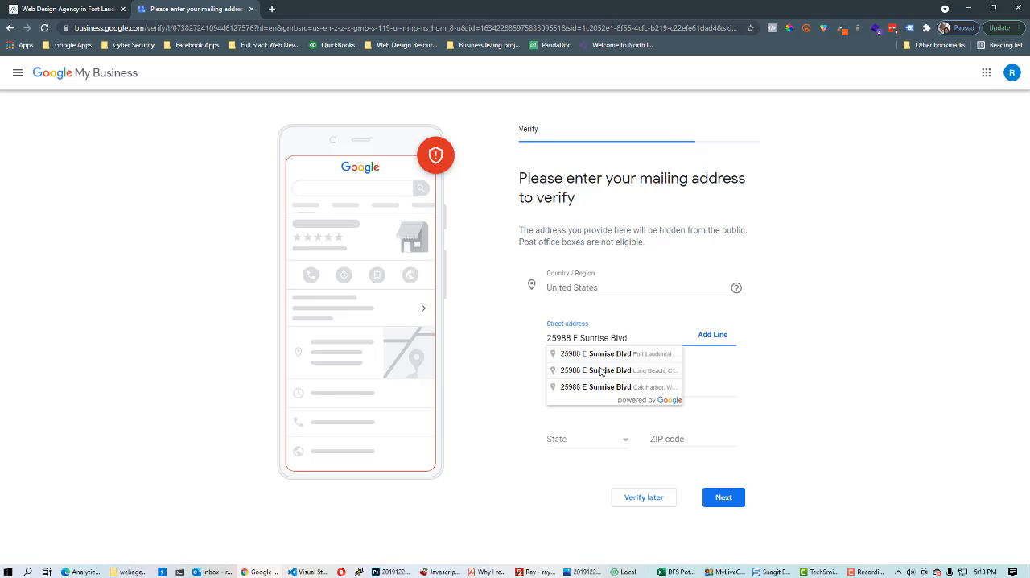
pyautogui.click(605, 355)
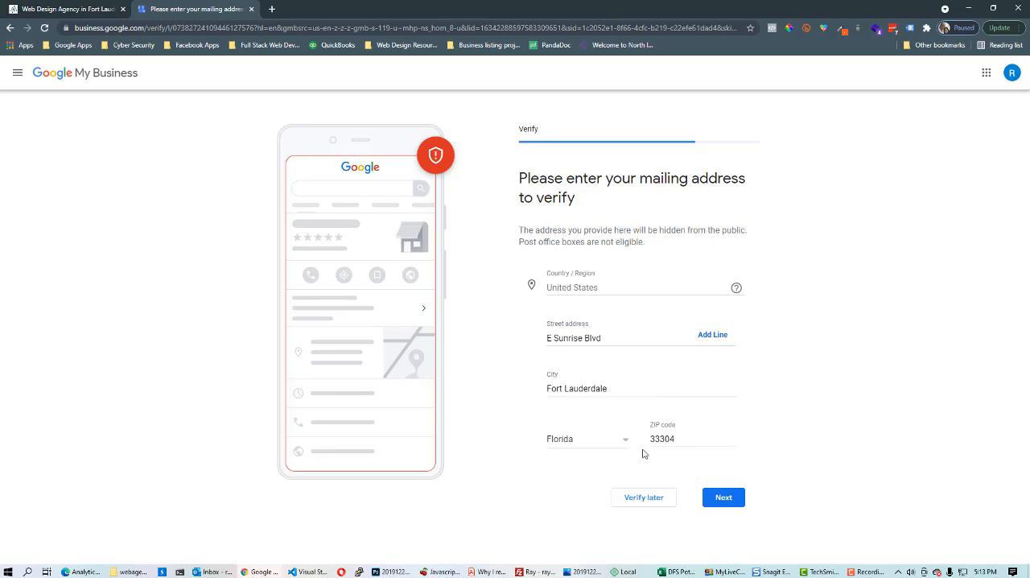
pyautogui.click(724, 498)
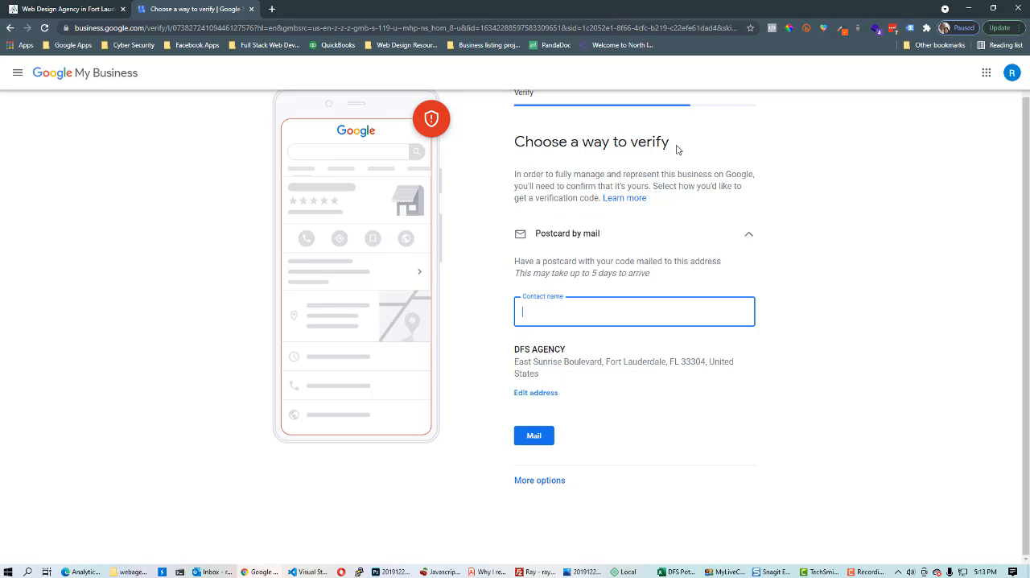
# Request verification by postcard mail, entering the contact's full name, then continue
pyautogui.click(603, 233)
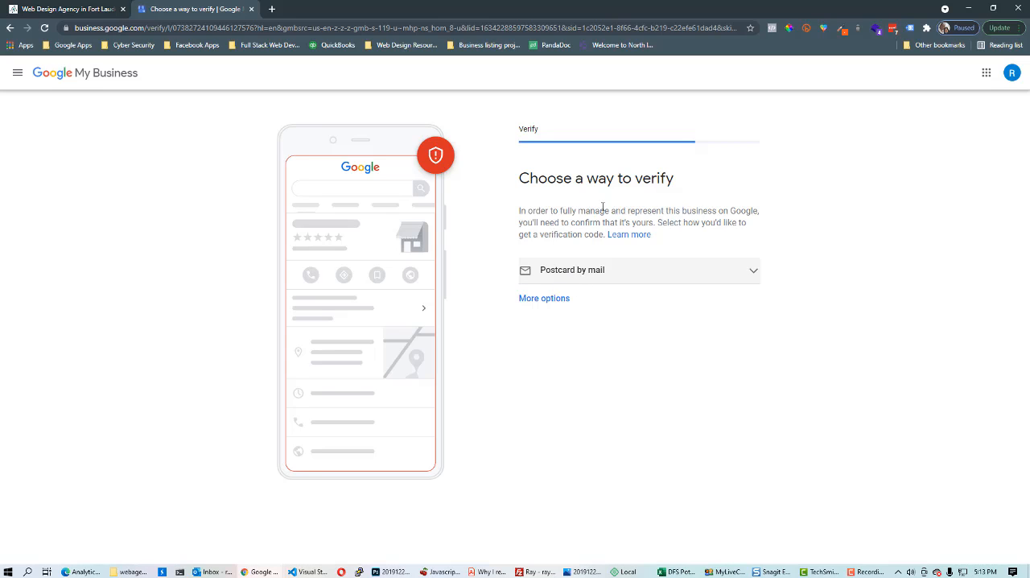
pyautogui.click(619, 270)
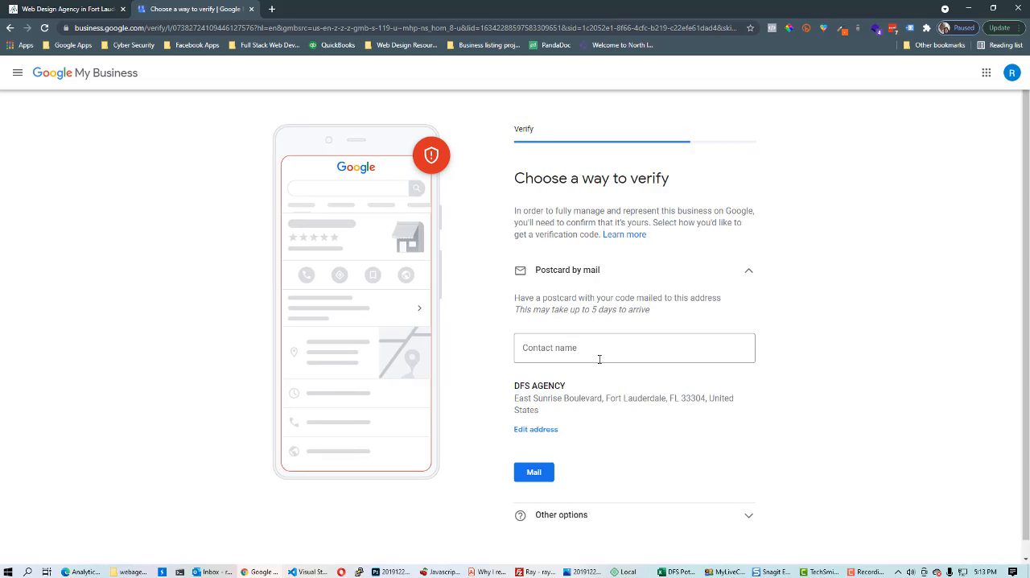
pyautogui.click(596, 359)
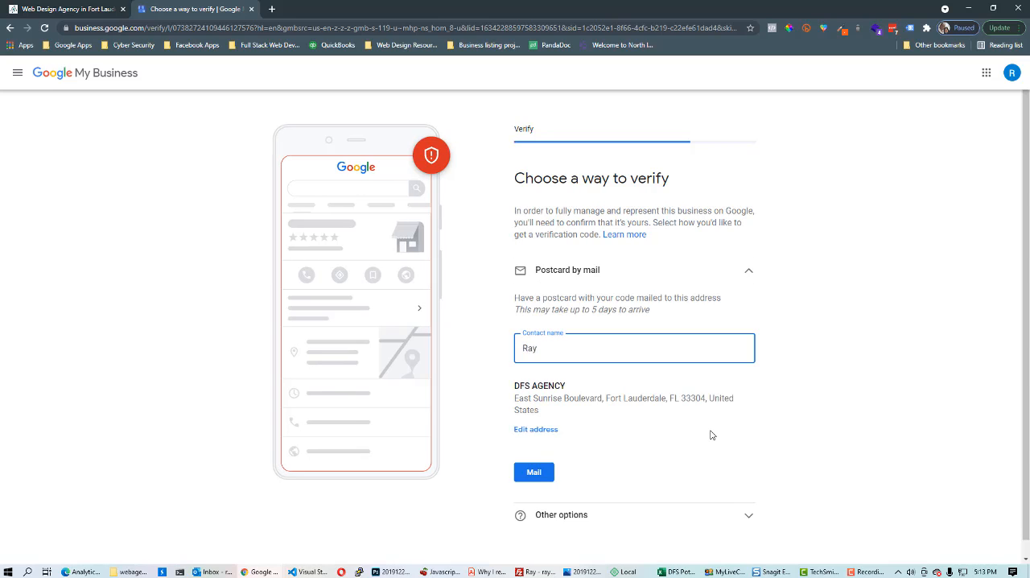
pyautogui.write('Ray Daley')
pyautogui.moveTo(561, 347); pyautogui.dragTo(537, 347)
pyautogui.write('Drown')
pyautogui.click(531, 473)
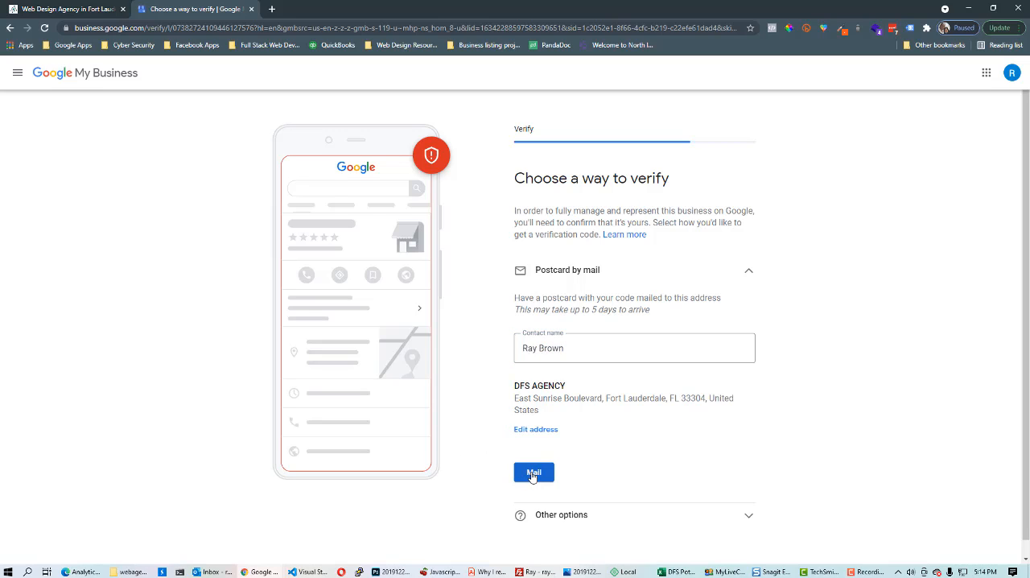
pyautogui.click(537, 477)
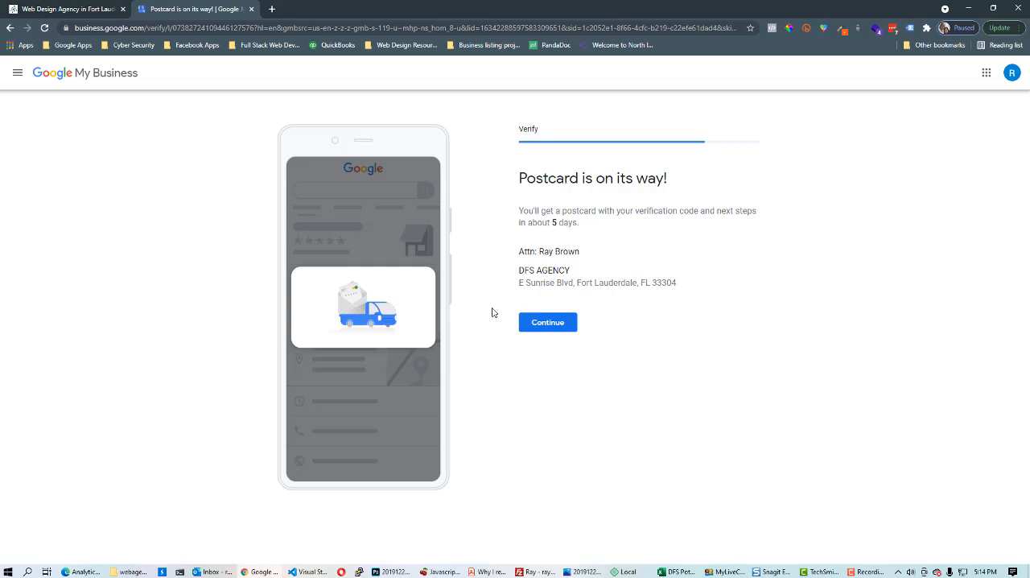
pyautogui.click(570, 324)
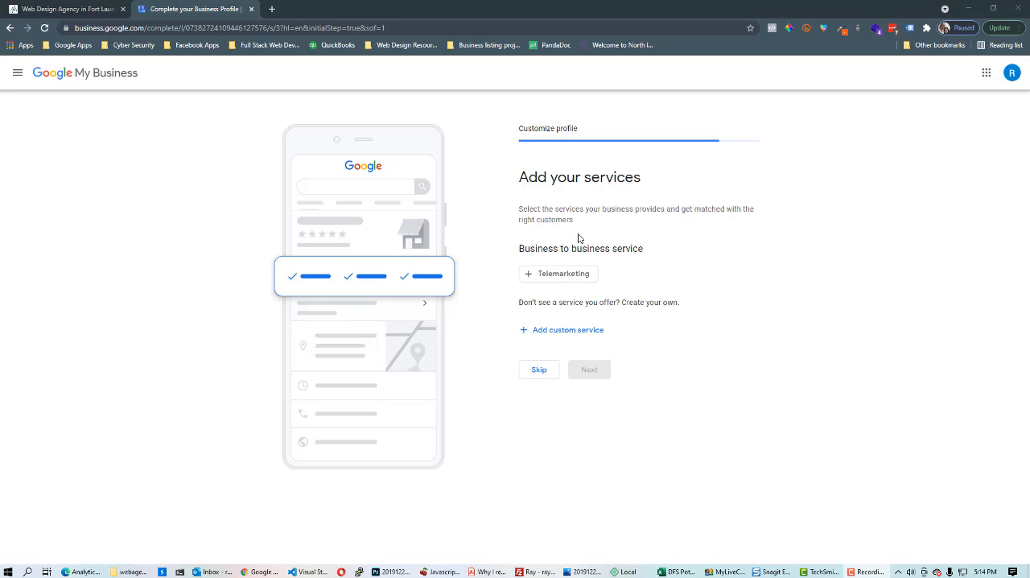
# Select the Telemarketing service, add a custom service named retail, and continue
pyautogui.click(570, 330)
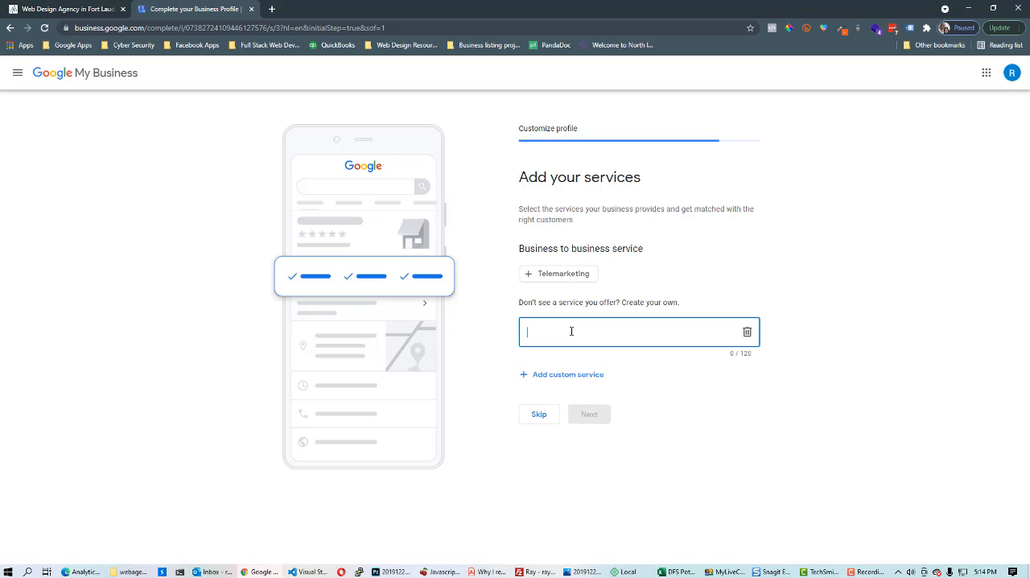
pyautogui.write('retail')
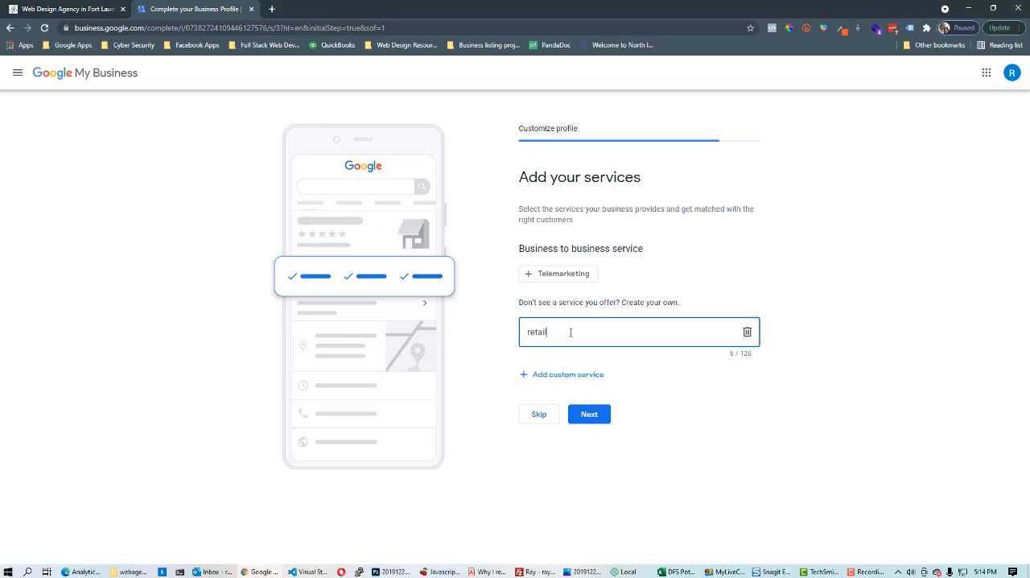
pyautogui.moveTo(571, 332); pyautogui.dragTo(440, 346)
pyautogui.click(562, 278)
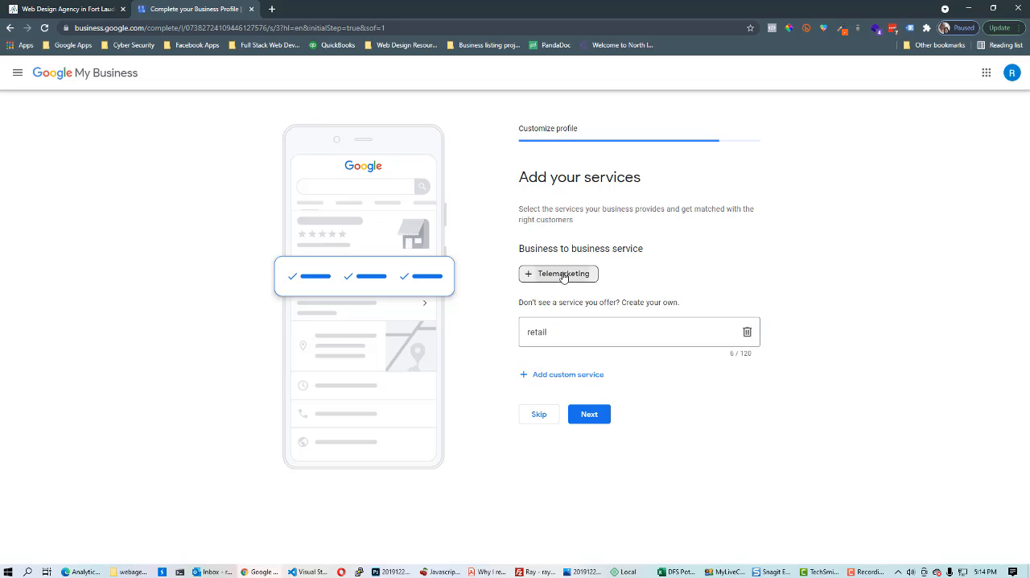
pyautogui.click(575, 330)
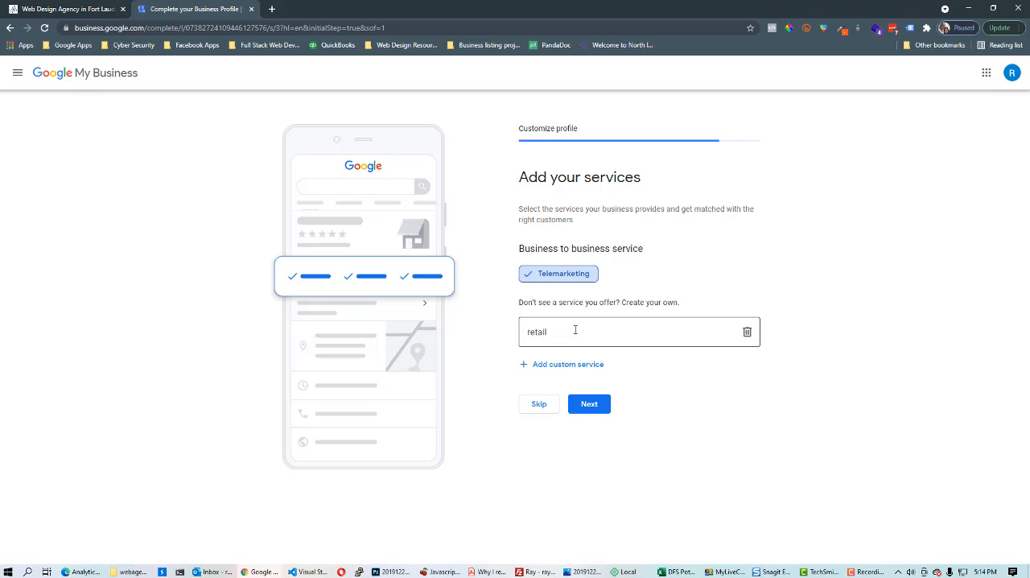
pyautogui.click(566, 373)
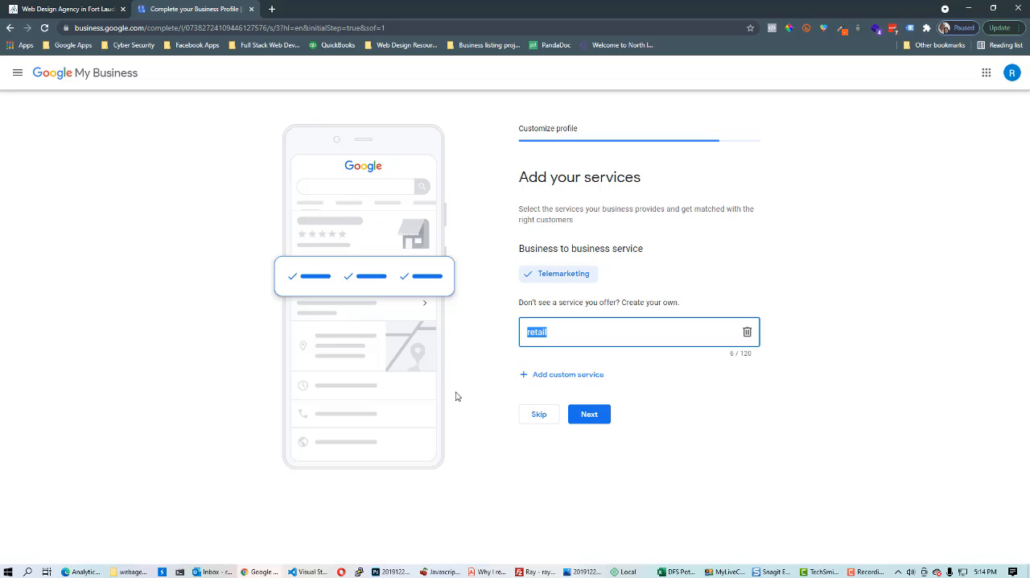
pyautogui.write('Attorney At Law')
pyautogui.click(588, 415)
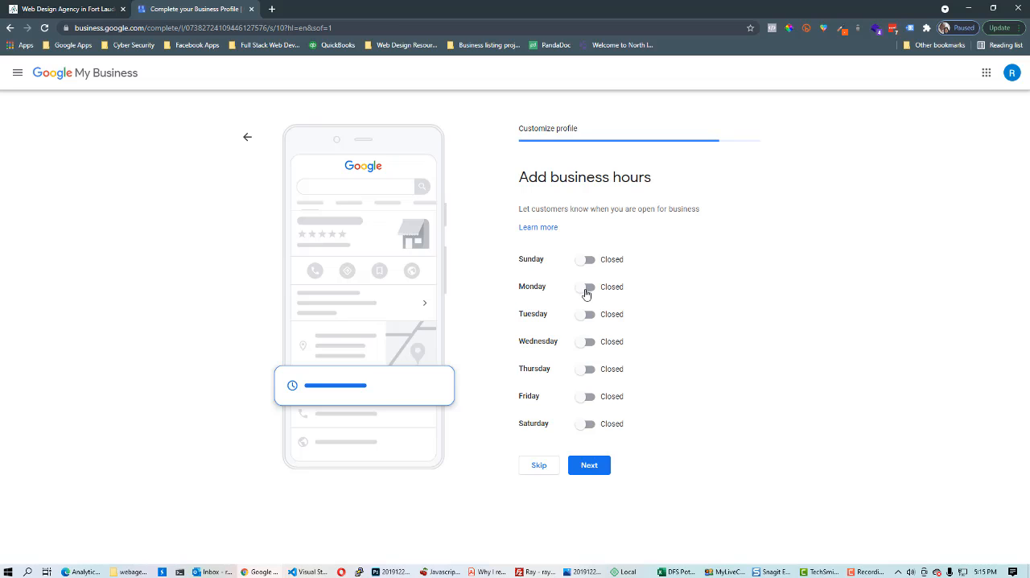
# Switch Monday to open and look at its hour options, then skip adding business hours
pyautogui.click(586, 289)
pyautogui.click(551, 306)
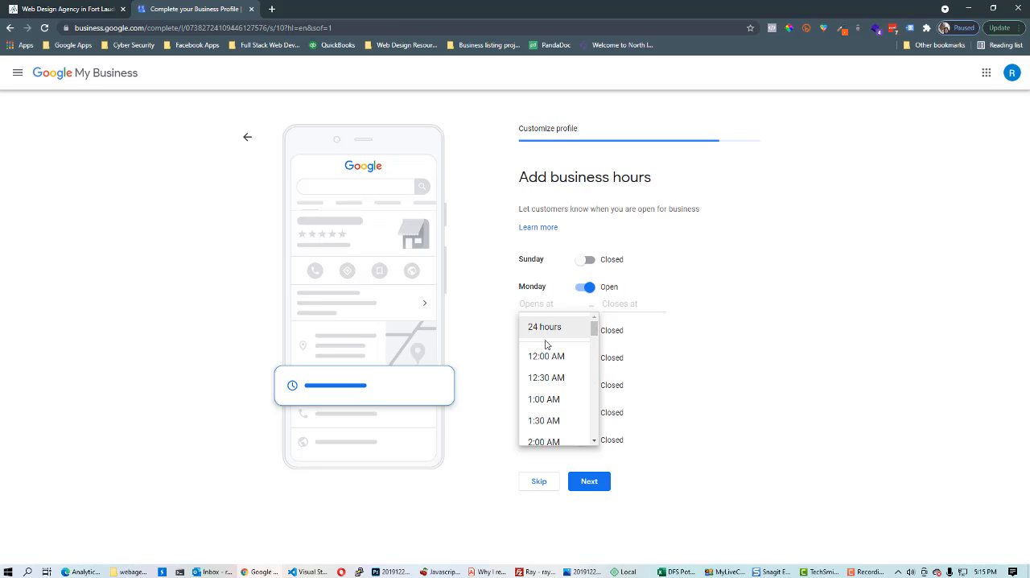
pyautogui.click(618, 305)
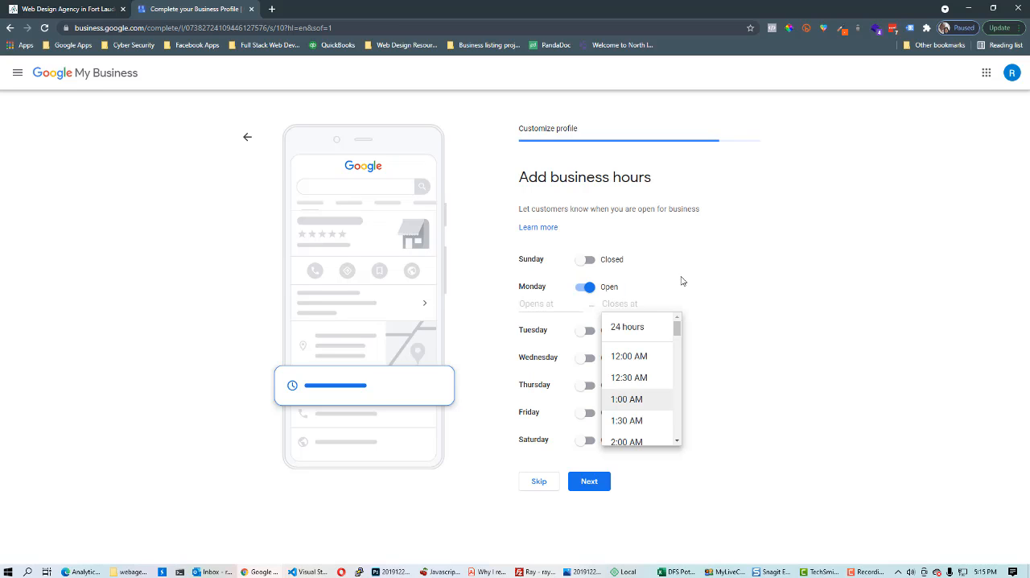
pyautogui.click(721, 364)
pyautogui.click(540, 484)
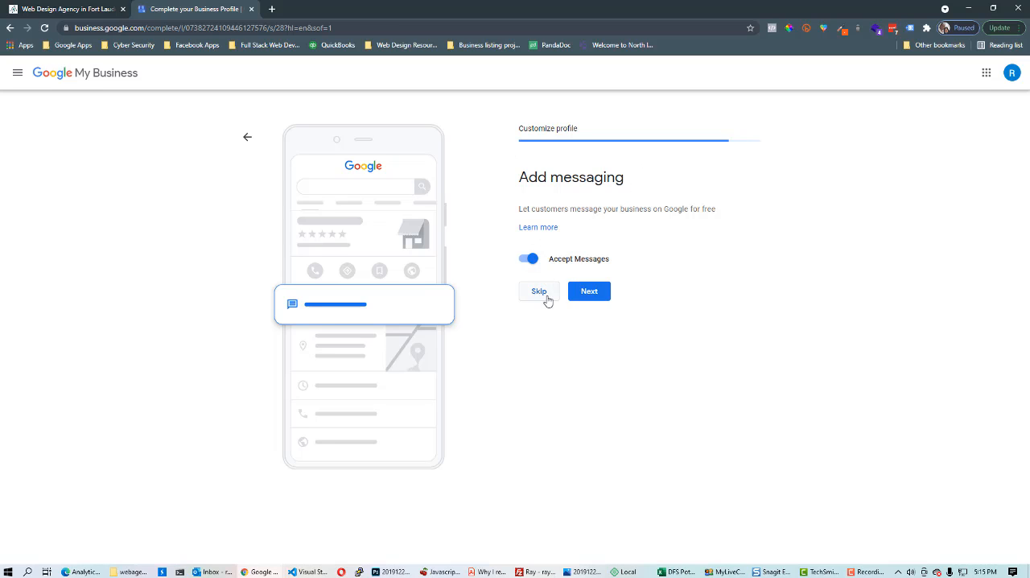
# Keep accepting messages and continue
pyautogui.click(595, 297)
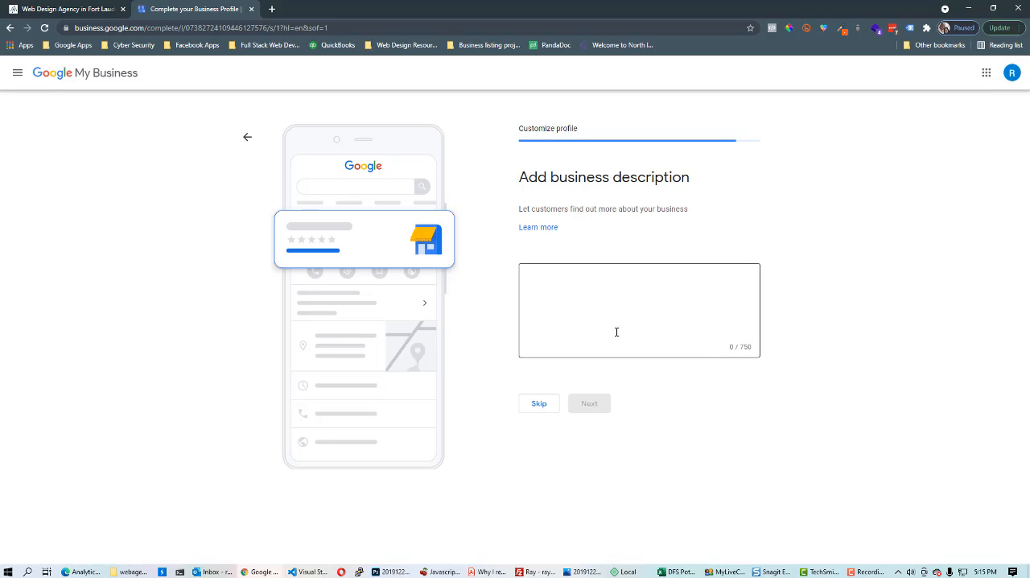
# Skip adding a business description and skip adding business photos
pyautogui.click(644, 311)
pyautogui.moveTo(740, 349); pyautogui.dragTo(756, 352)
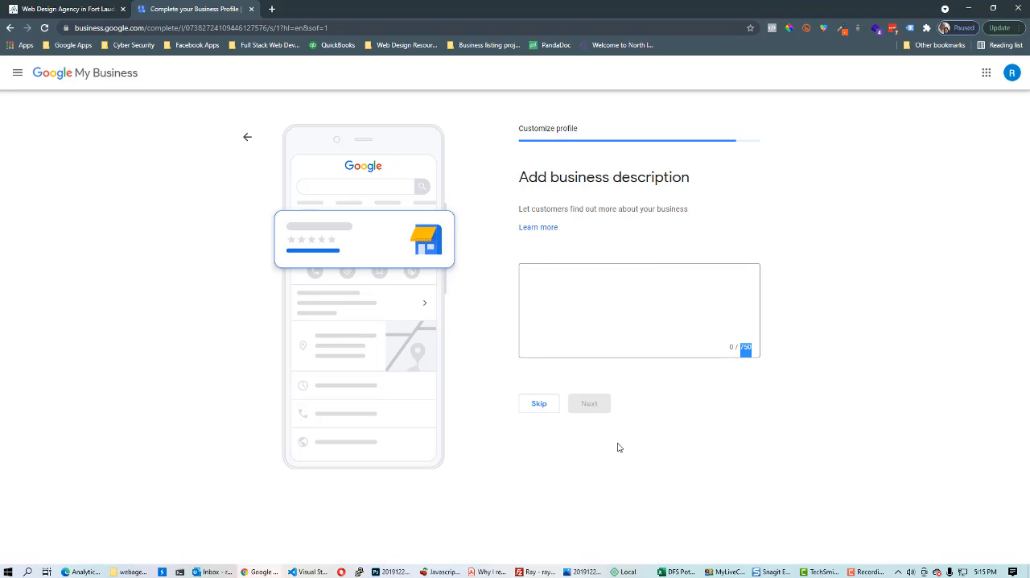
pyautogui.click(543, 461)
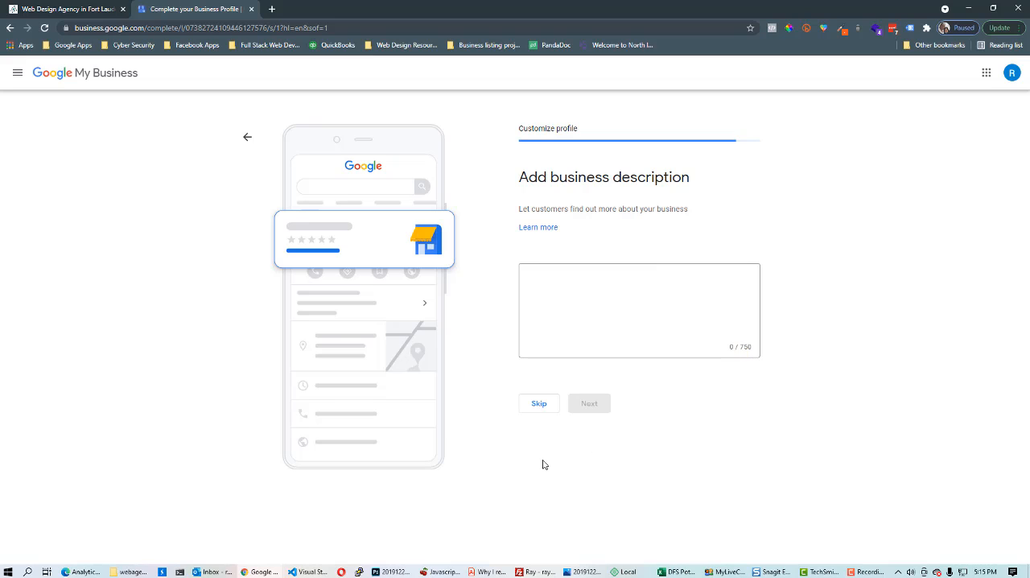
pyautogui.click(540, 405)
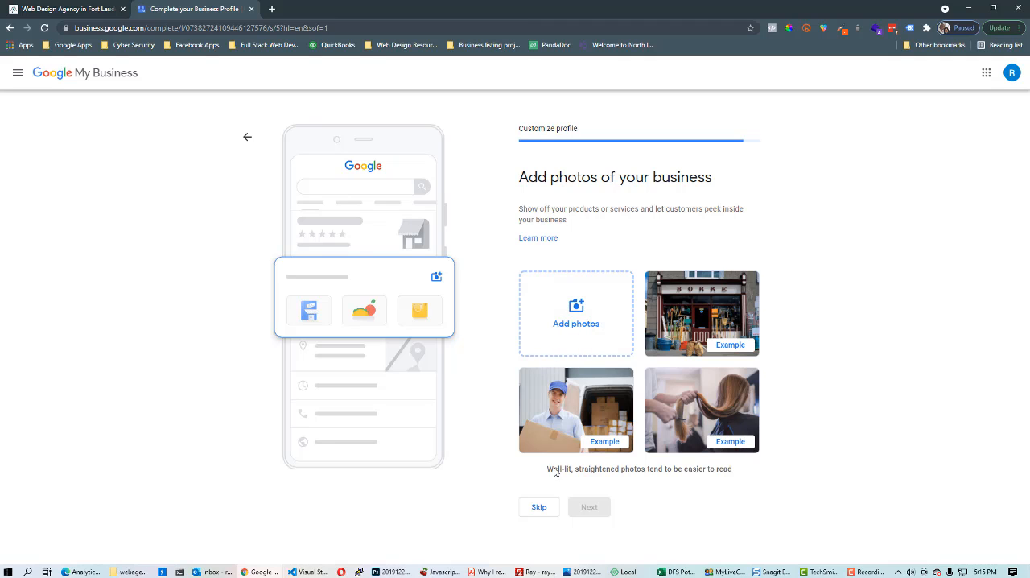
pyautogui.click(542, 507)
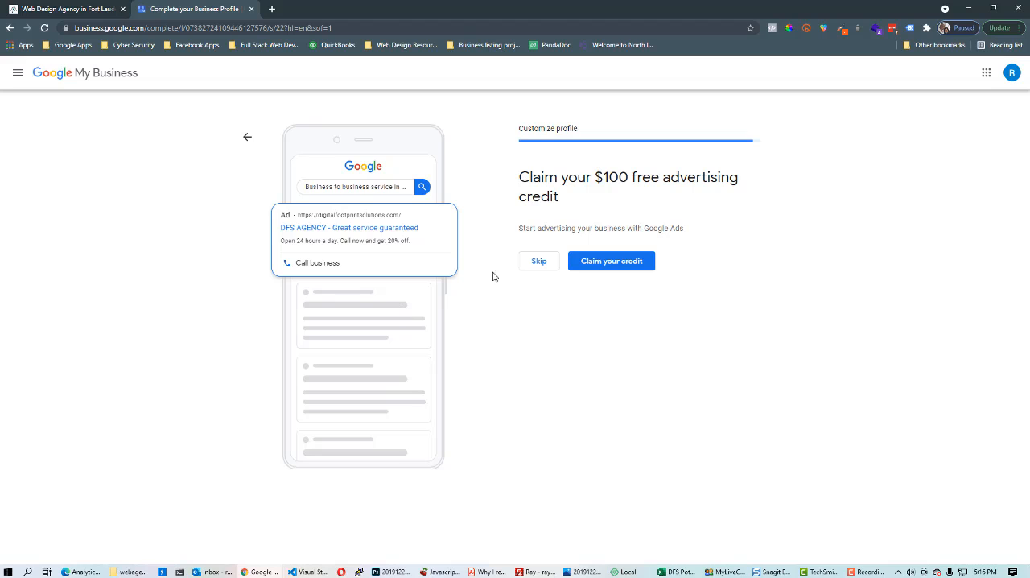
# Skip the $100 advertising credit offer, continue to the profile dashboard and dismiss the welcome dialog
pyautogui.click(539, 263)
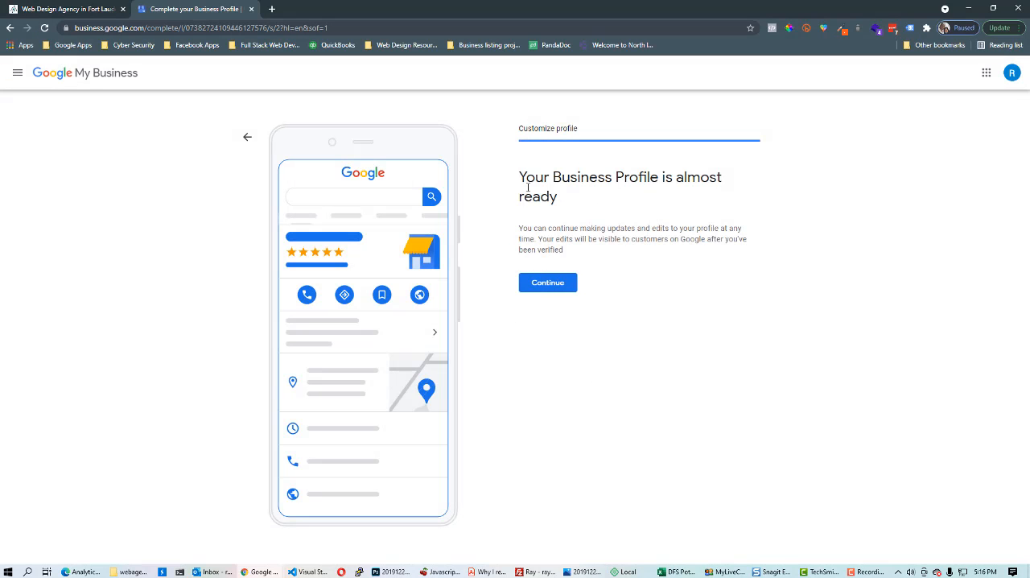
pyautogui.click(548, 287)
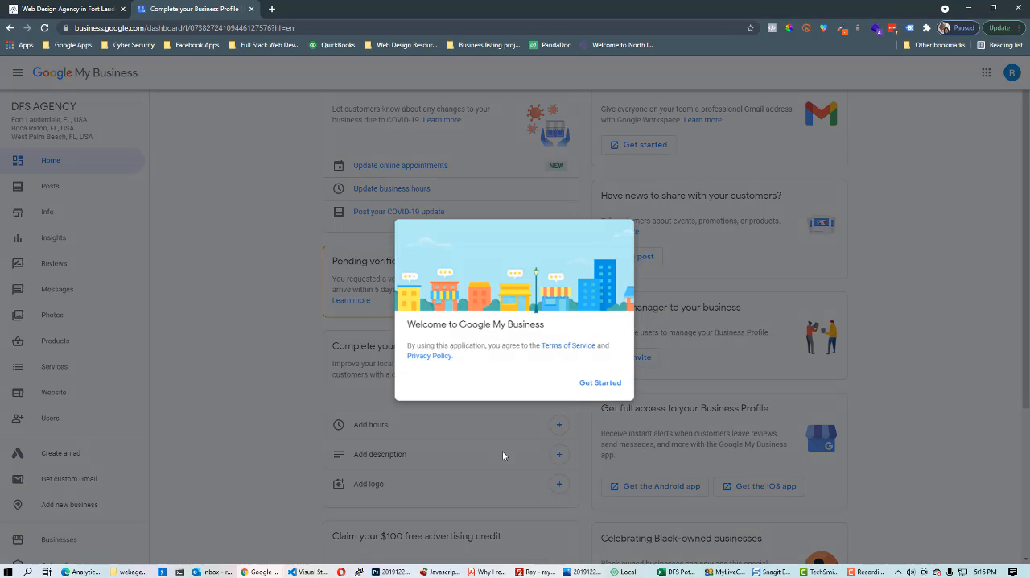
pyautogui.click(616, 386)
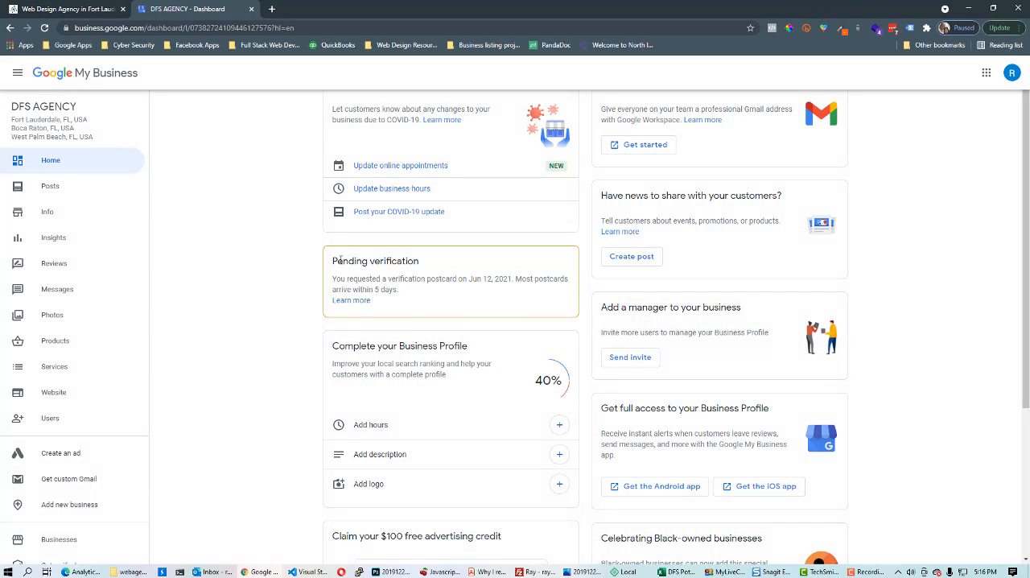
# Examine the pending verification notice and the Info page, opening the business name and service area editors without changes
pyautogui.moveTo(333, 261); pyautogui.dragTo(411, 259)
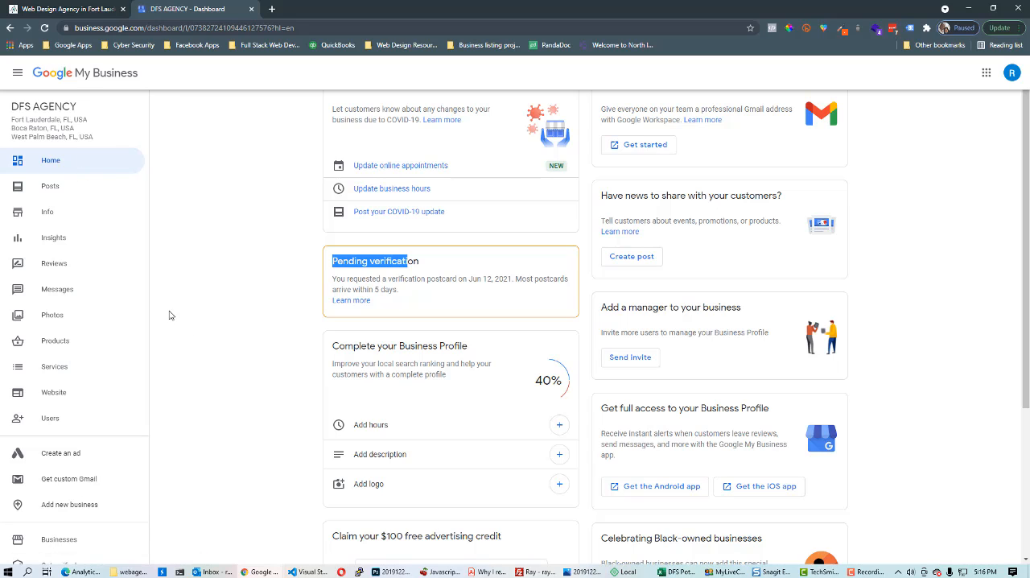
pyautogui.click(49, 216)
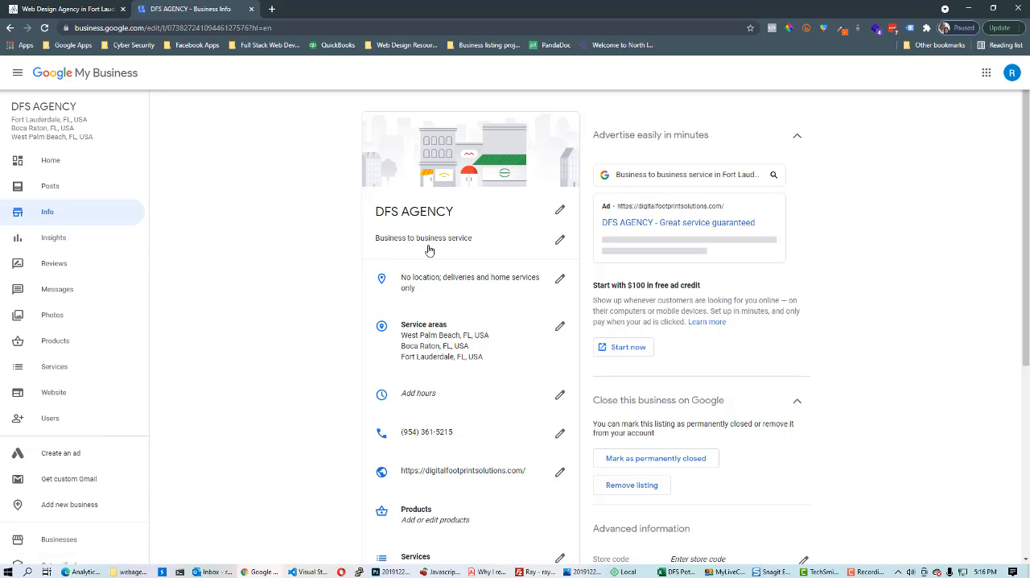
pyautogui.click(561, 213)
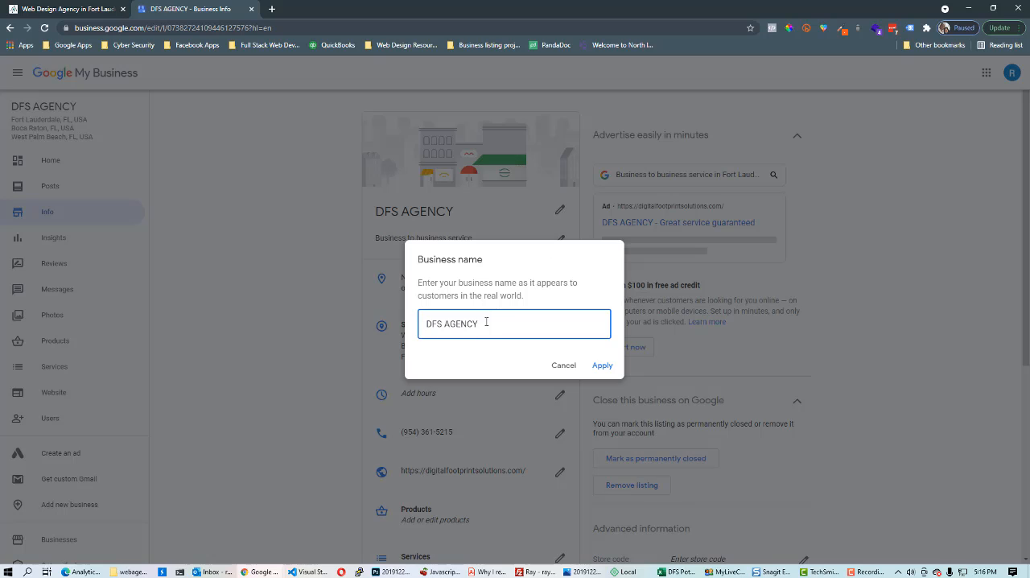
pyautogui.click(570, 366)
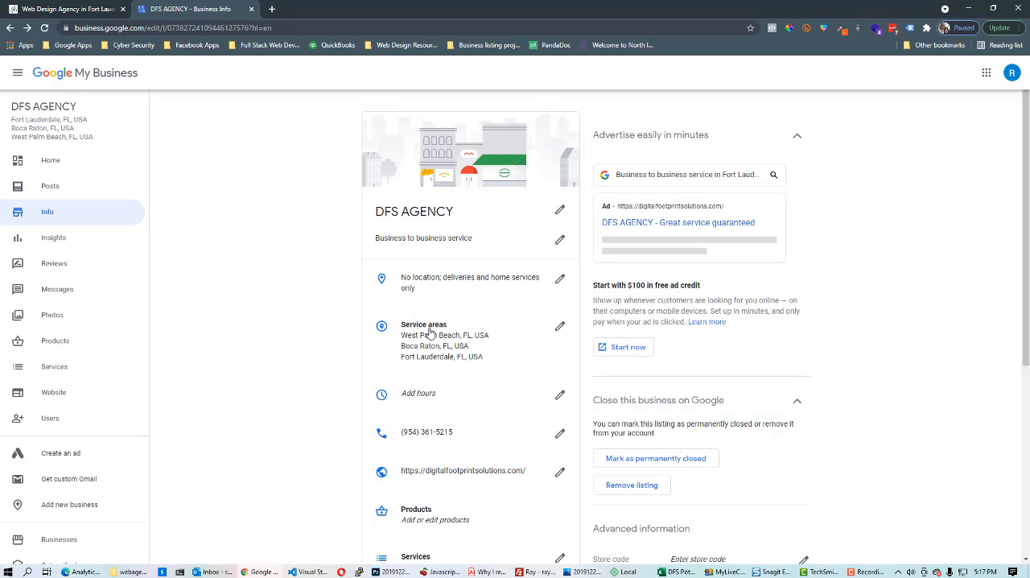
pyautogui.click(560, 326)
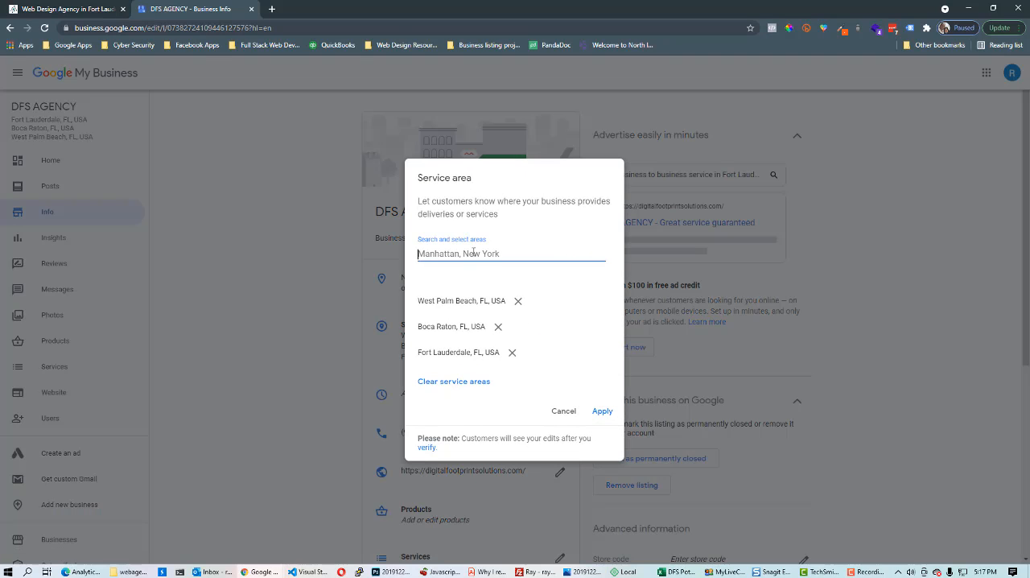
pyautogui.click(563, 411)
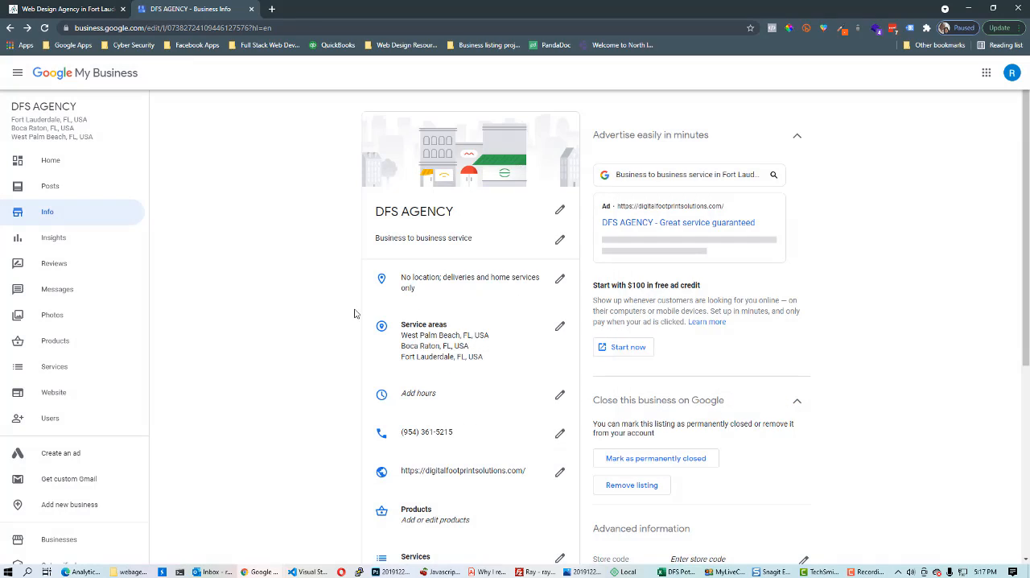
pyautogui.scroll(-1, 451, 322)
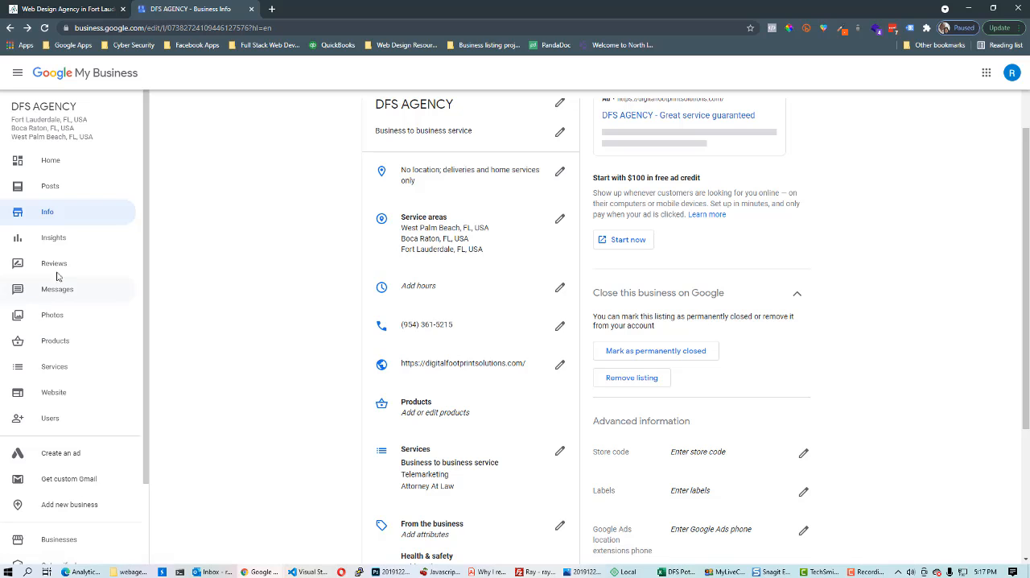
# Browse the Insights and Reviews pages and the verification code page, then return to the dashboard
pyautogui.click(53, 241)
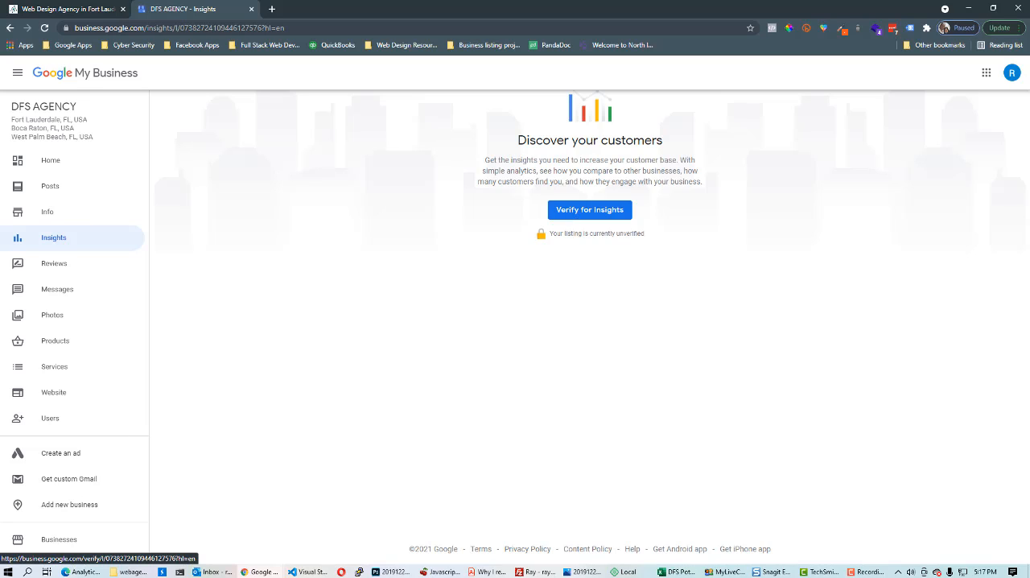
pyautogui.click(51, 263)
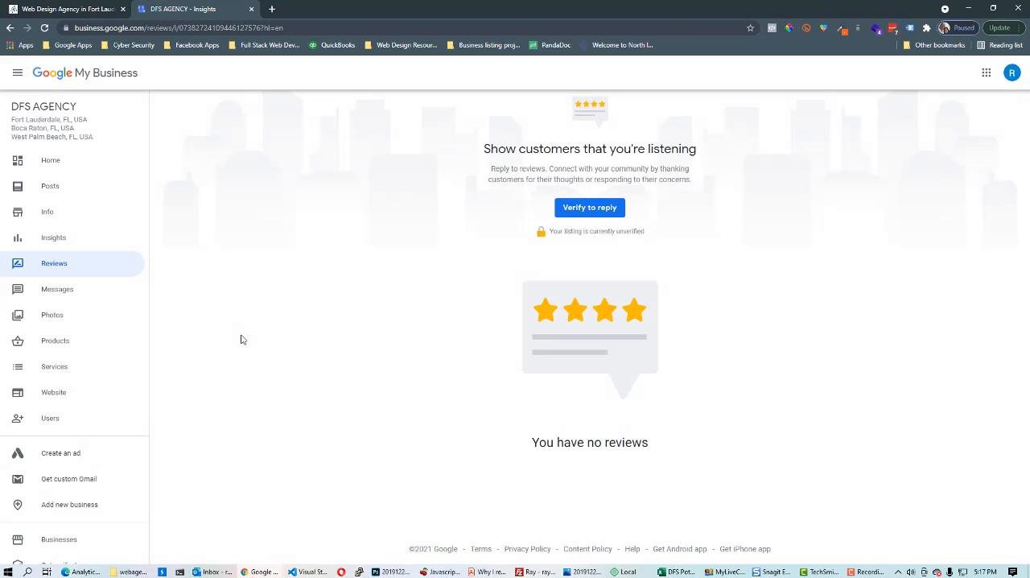
pyautogui.click(593, 210)
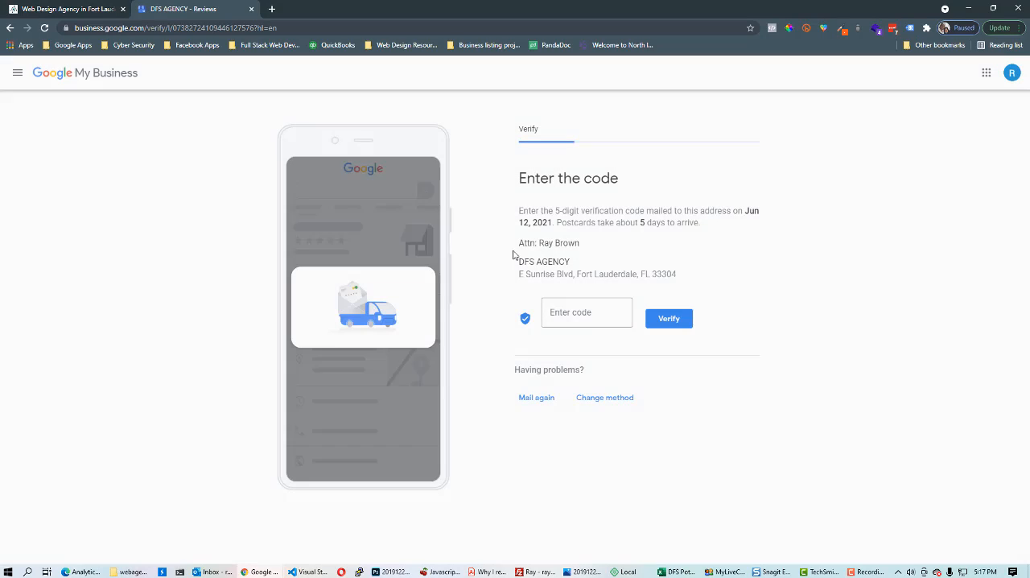
pyautogui.click(580, 312)
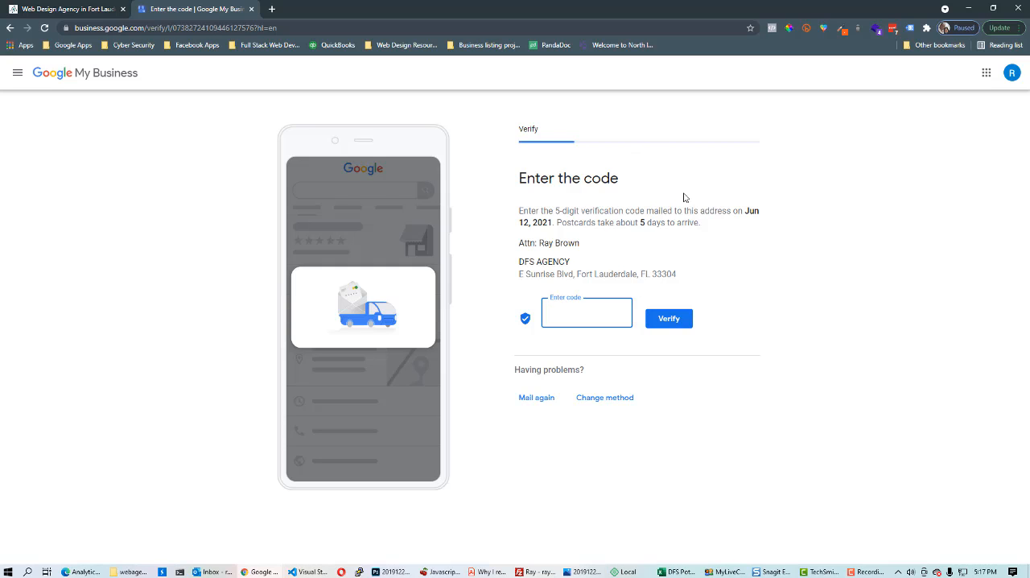
pyautogui.click(11, 28)
pyautogui.click(12, 31)
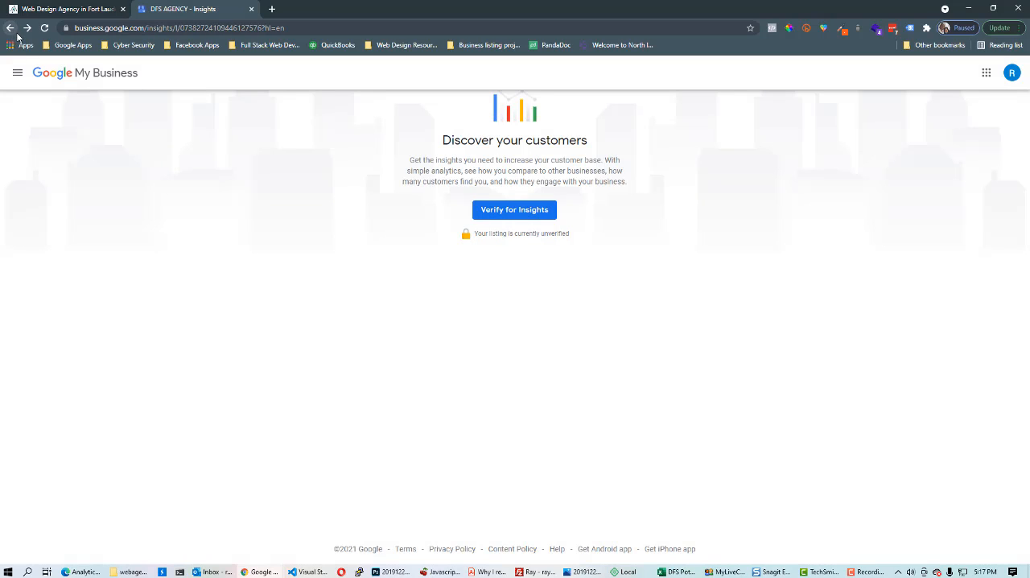
pyautogui.click(12, 30)
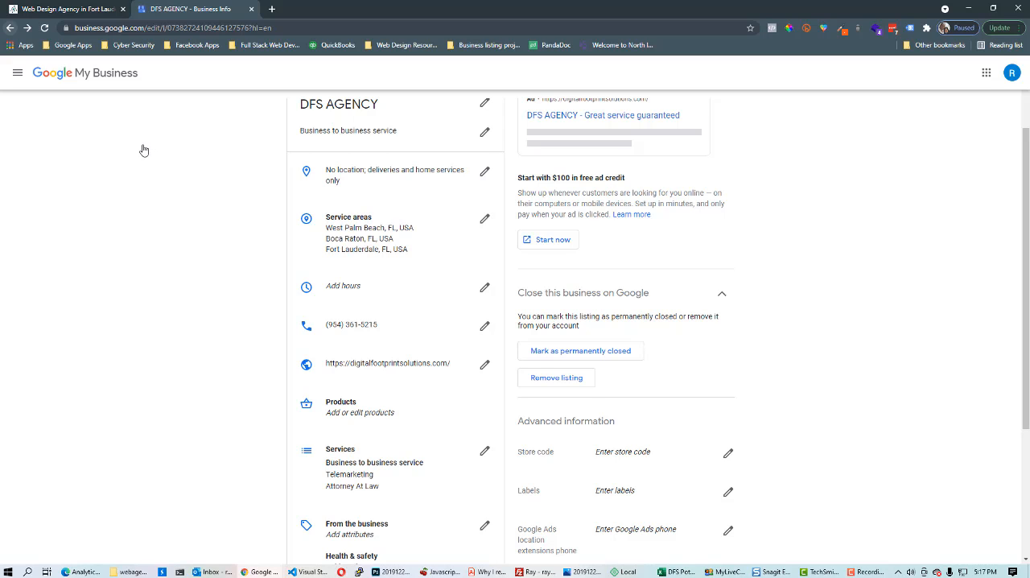
pyautogui.click(10, 29)
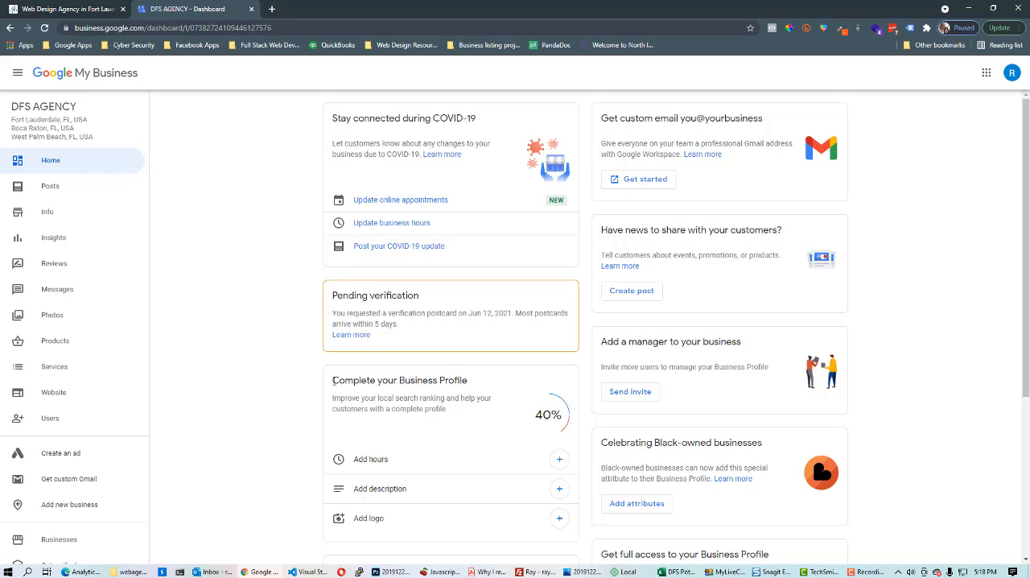
# Examine the Complete your Business Profile section and the remaining dashboard cards
pyautogui.moveTo(332, 380); pyautogui.dragTo(494, 389)
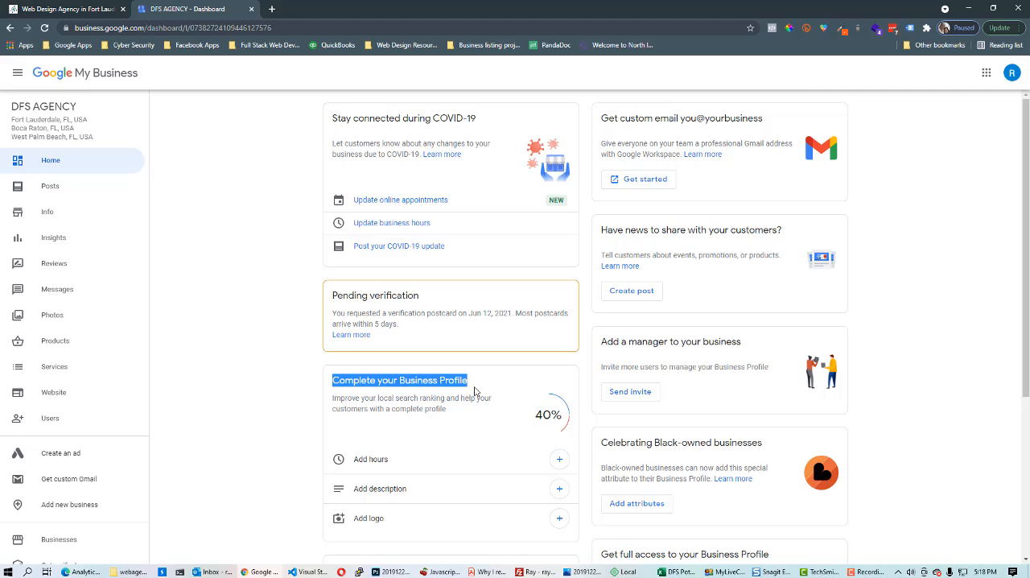
pyautogui.scroll(-2, 467, 420)
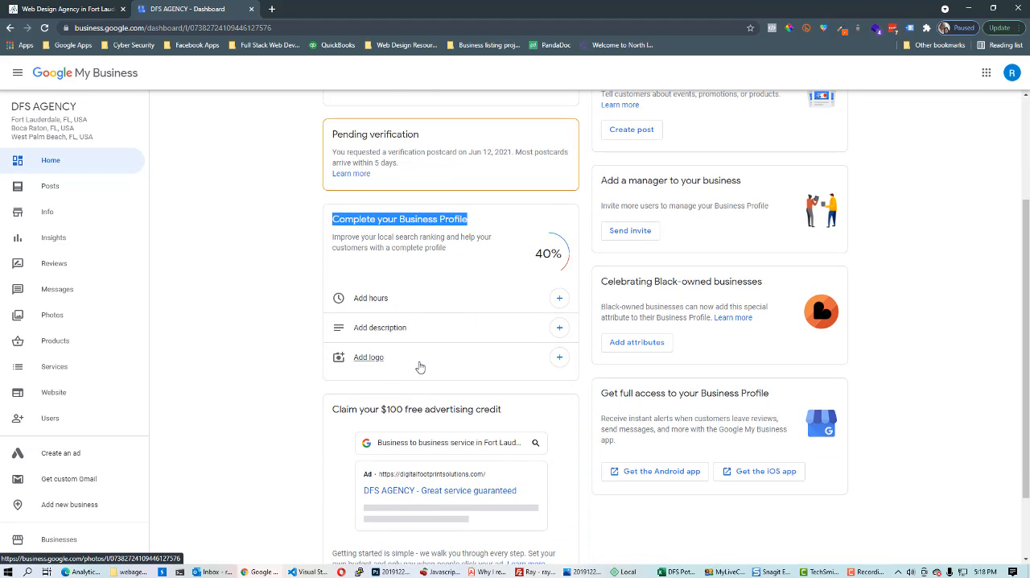
pyautogui.scroll(-1, 346, 392)
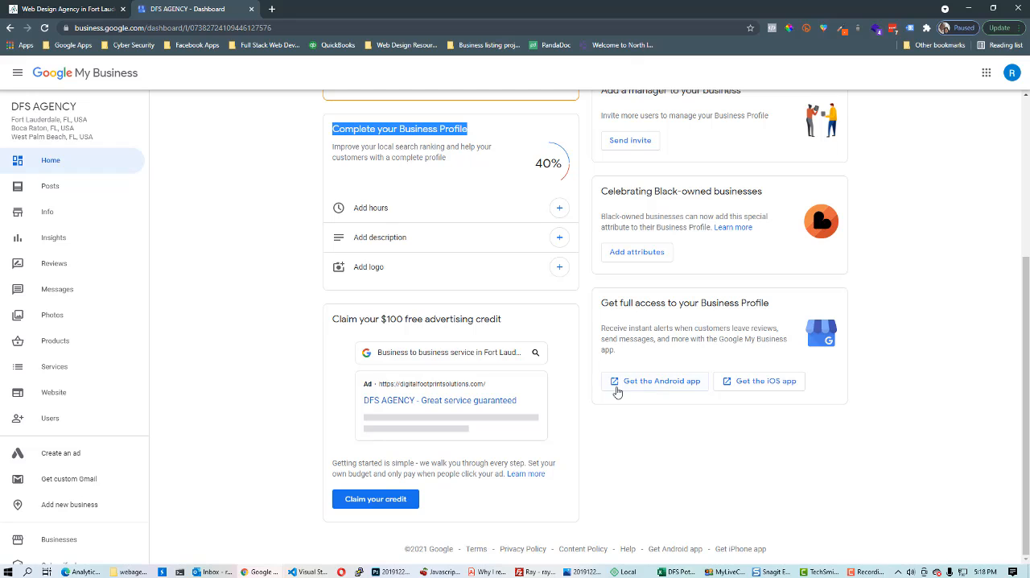
pyautogui.scroll(3, 626, 410)
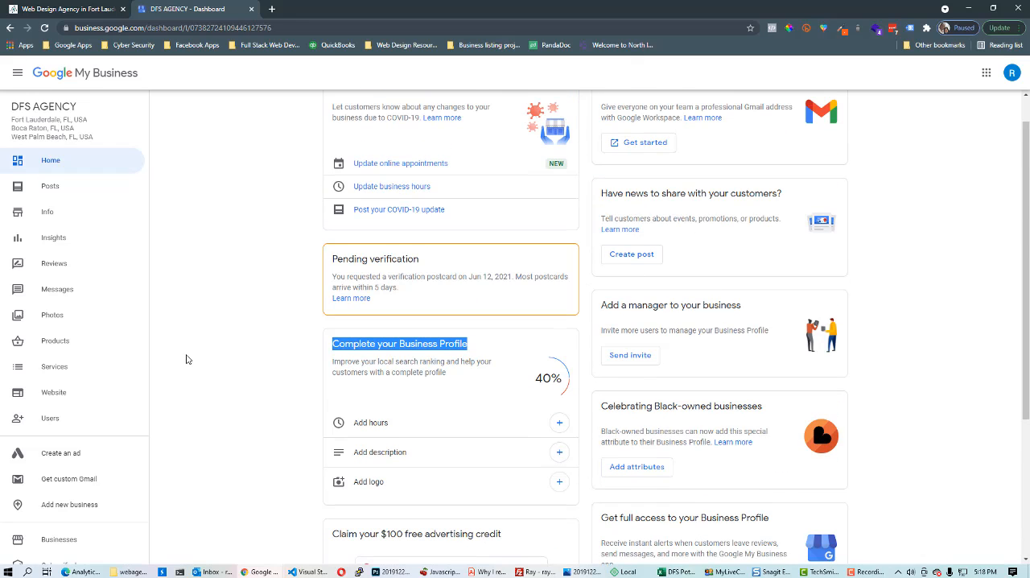
pyautogui.scroll(1, 226, 376)
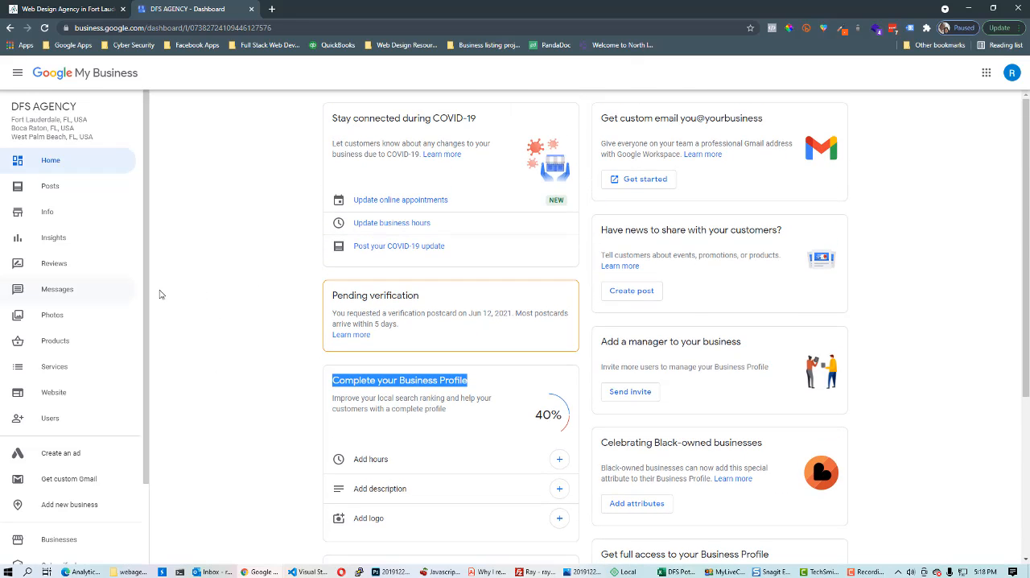